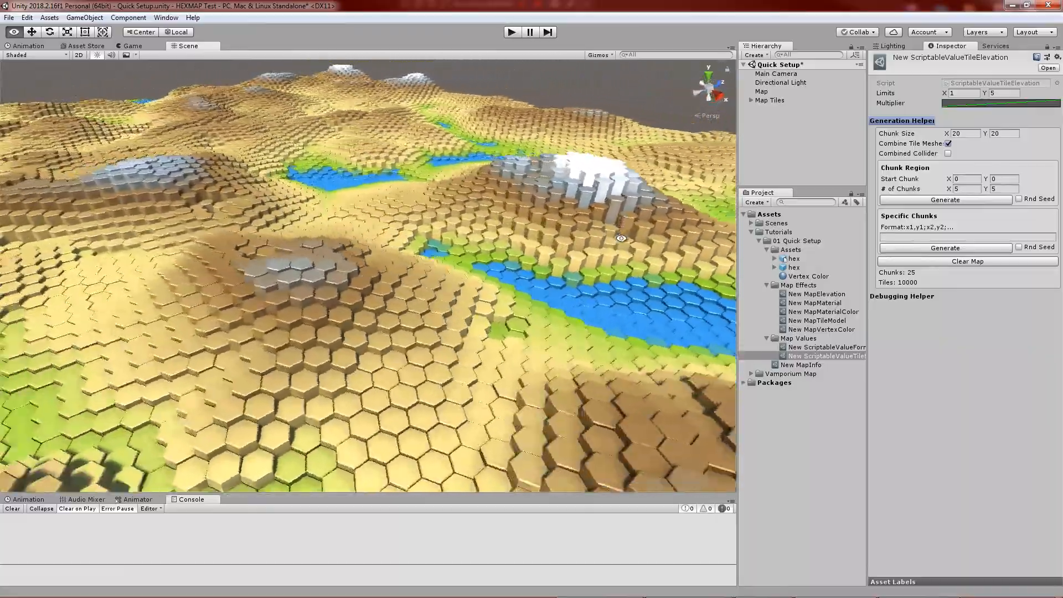
{"action": "scroll", "coordinate": [577, 242], "scroll_direction": "down", "scroll_amount": 5}
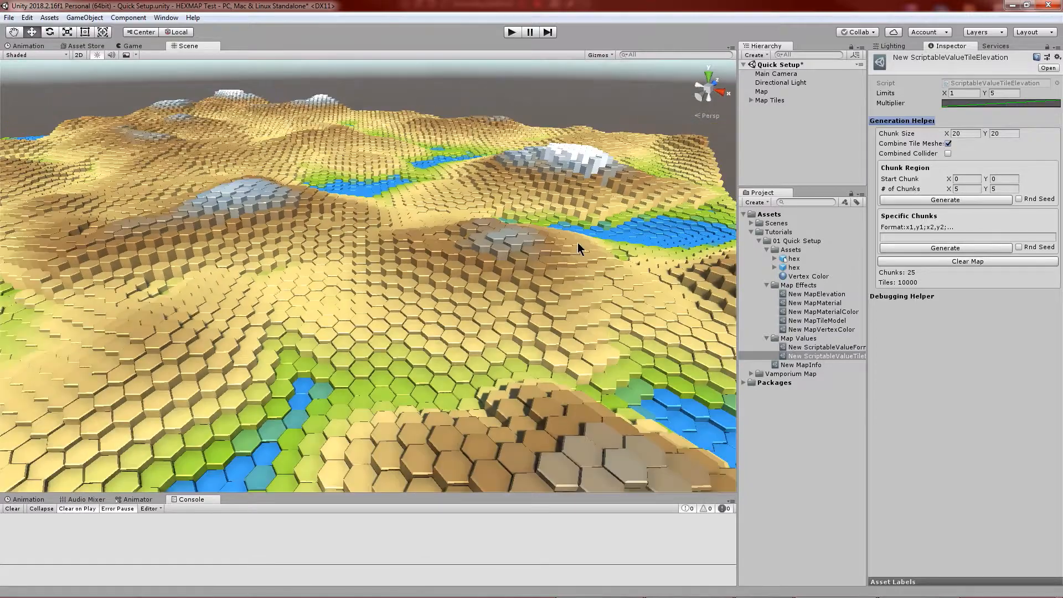
{"action": "middle_click_drag", "start_coordinate": [556, 247], "coordinate": [618, 257]}
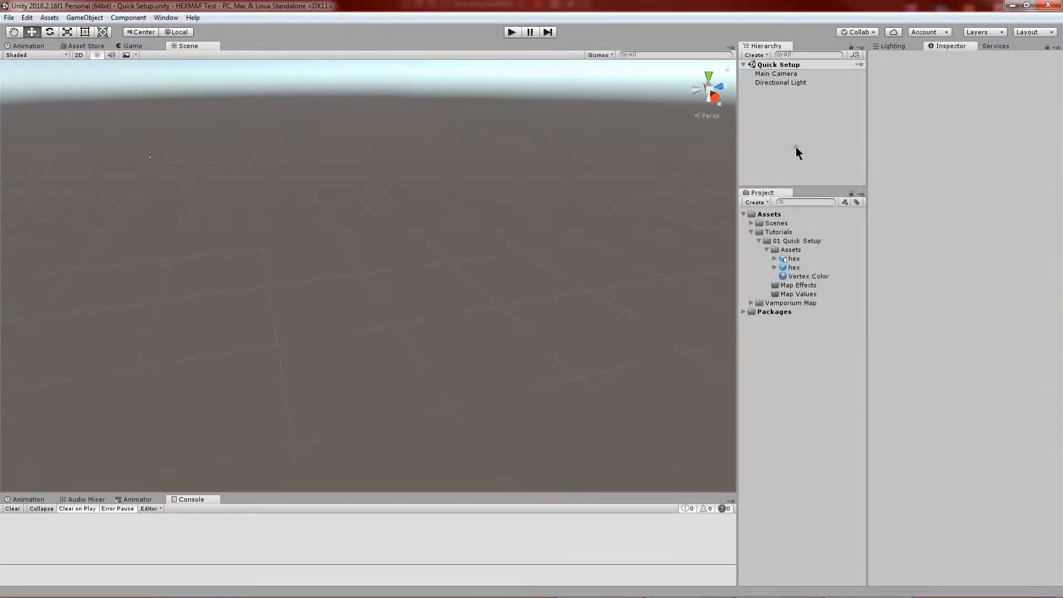
Create an empty object named Map in the scene and reset its transform.
{"action": "right_click", "coordinate": [795, 147]}
{"action": "left_click", "coordinate": [830, 241]}
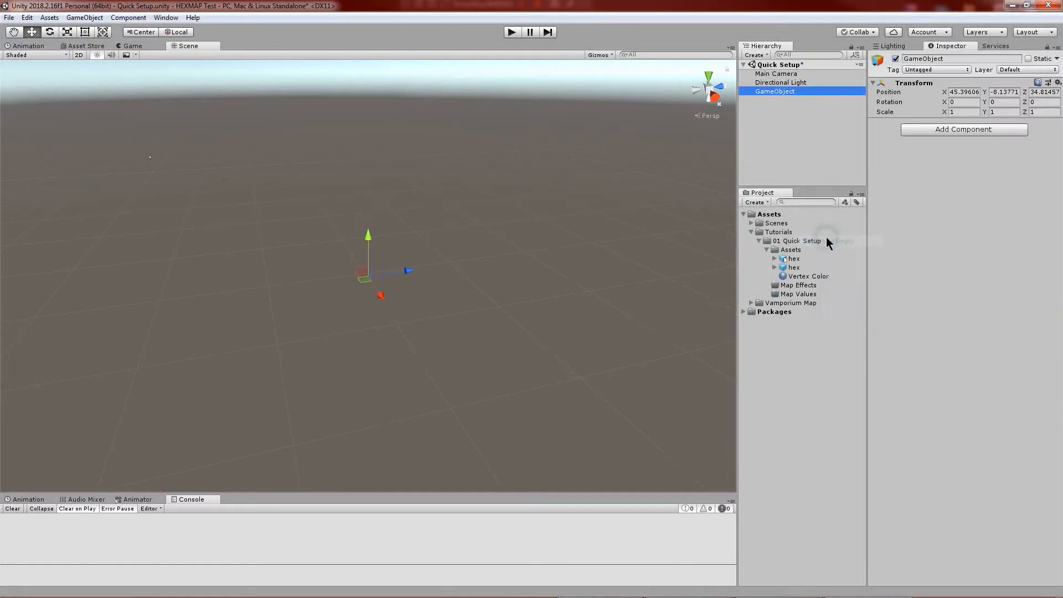
{"action": "type", "text": "Map"}
{"action": "key", "text": "Return"}
{"action": "right_click", "coordinate": [921, 84]}
{"action": "left_click", "coordinate": [936, 84]}
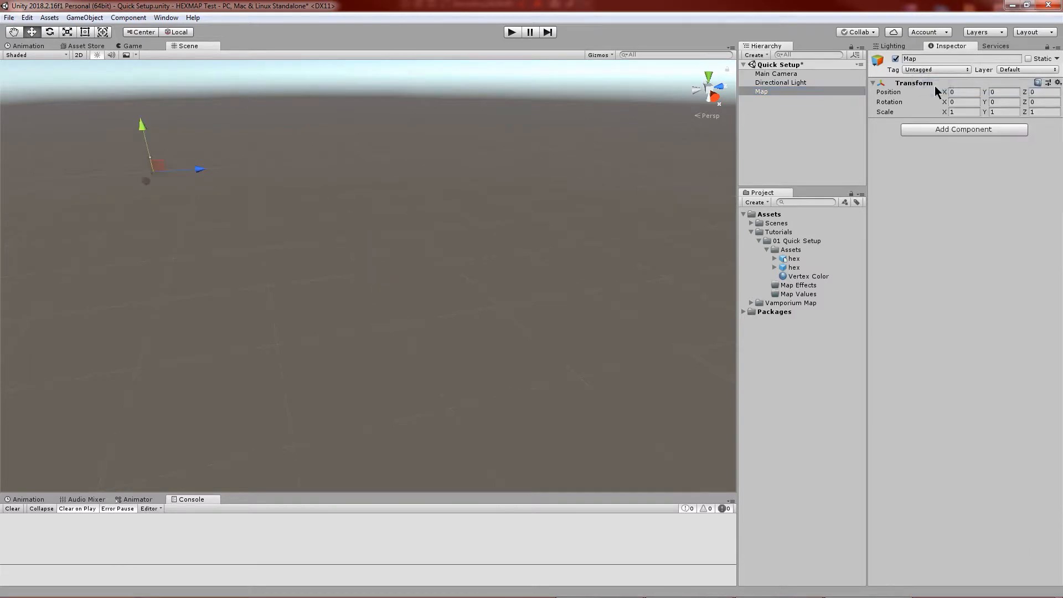
Add a Map component to the Map object and create its info asset, saved as New MapInfo.asset in Tutorials/01 Quick Setup.
{"action": "left_click", "coordinate": [921, 128]}
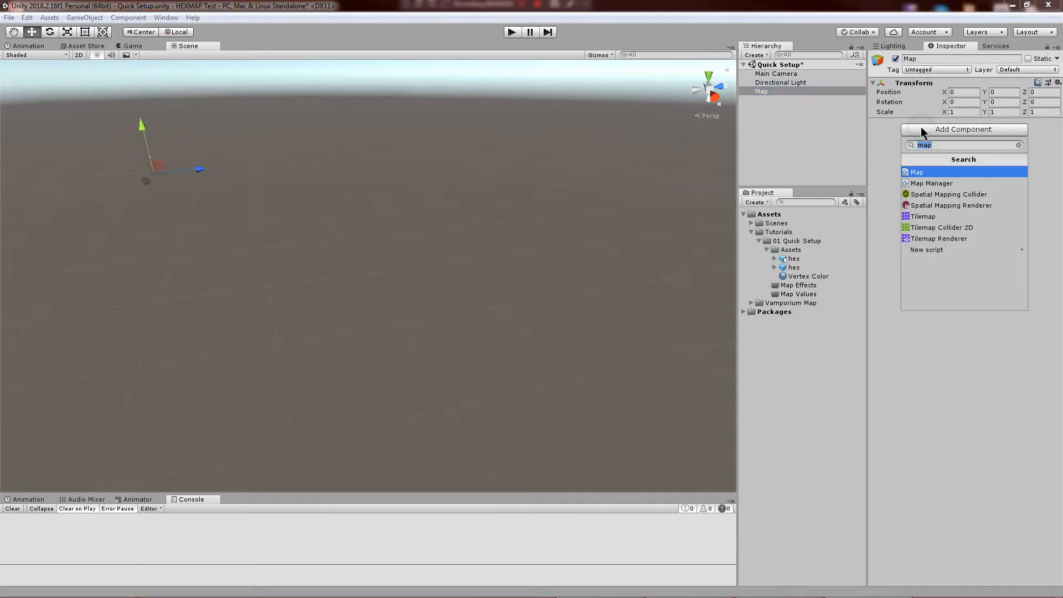
{"action": "left_click", "coordinate": [923, 173]}
{"action": "left_click", "coordinate": [1049, 136]}
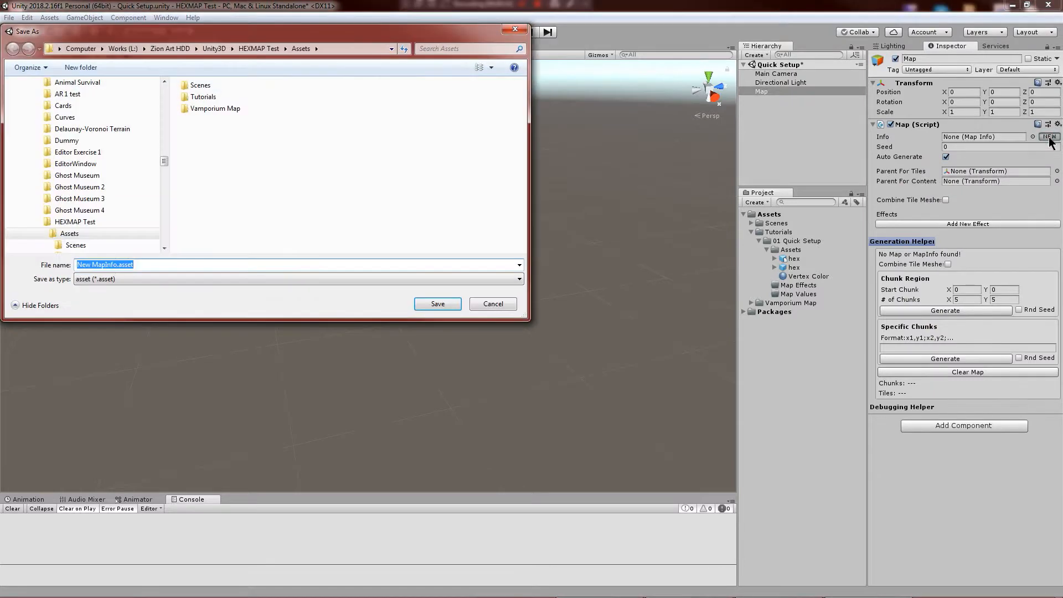
{"action": "double_click", "coordinate": [205, 97]}
{"action": "left_click", "coordinate": [208, 86]}
{"action": "double_click", "coordinate": [208, 86]}
{"action": "left_click", "coordinate": [438, 304]}
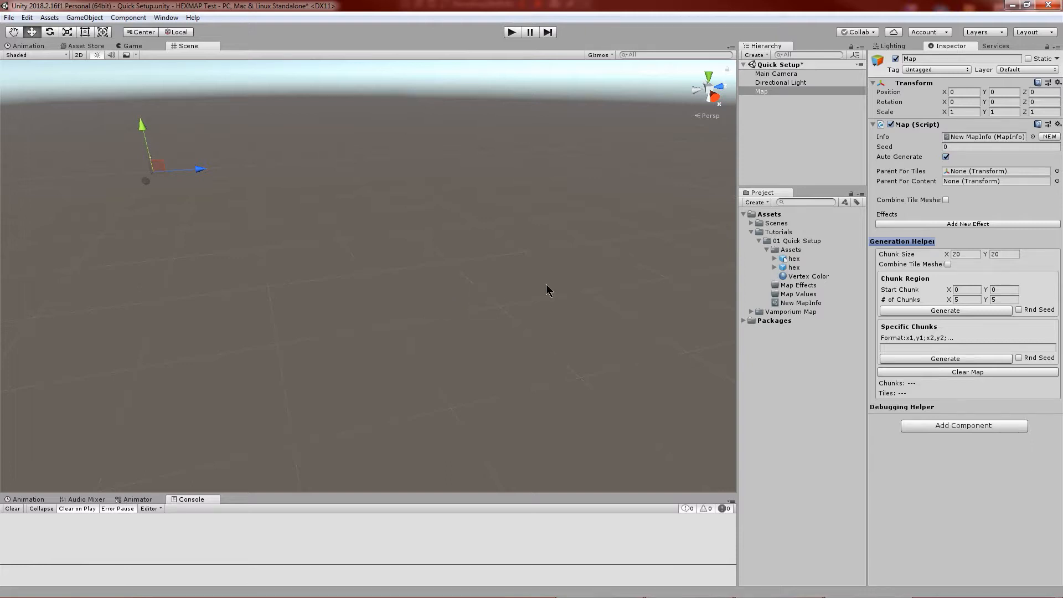
Check the properties of the New MapInfo asset and set the Map component's seed to 123.
{"action": "double_click", "coordinate": [988, 137]}
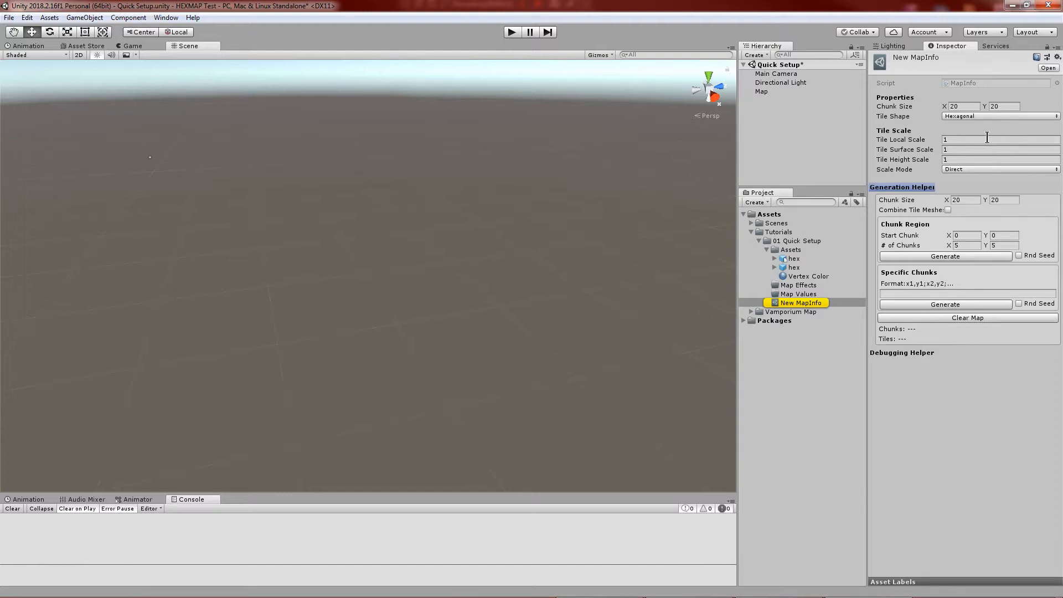
{"action": "left_click", "coordinate": [762, 91]}
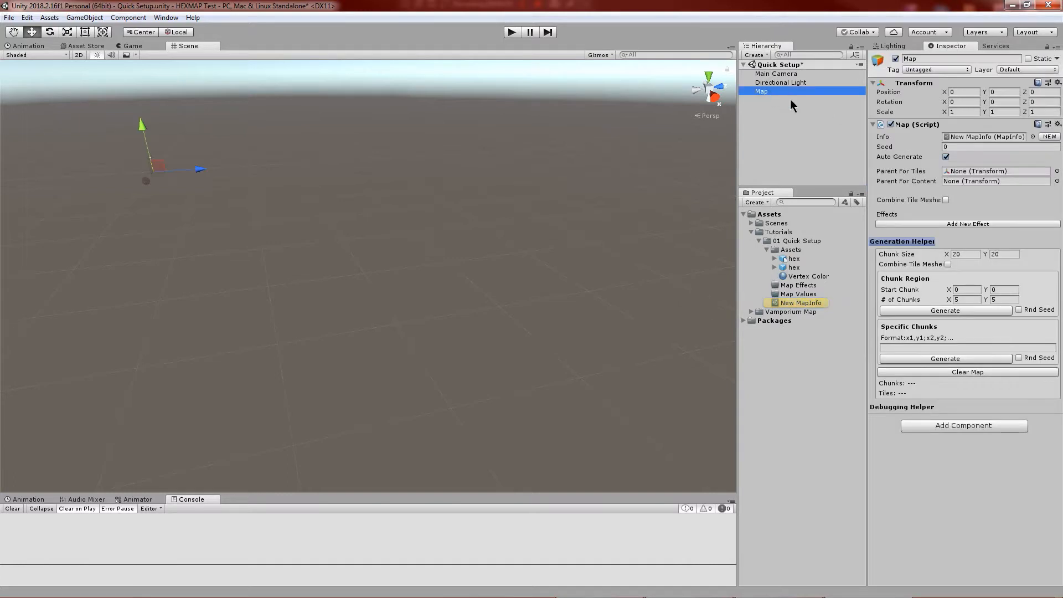
{"action": "left_click", "coordinate": [958, 147]}
{"action": "type", "text": "123"}
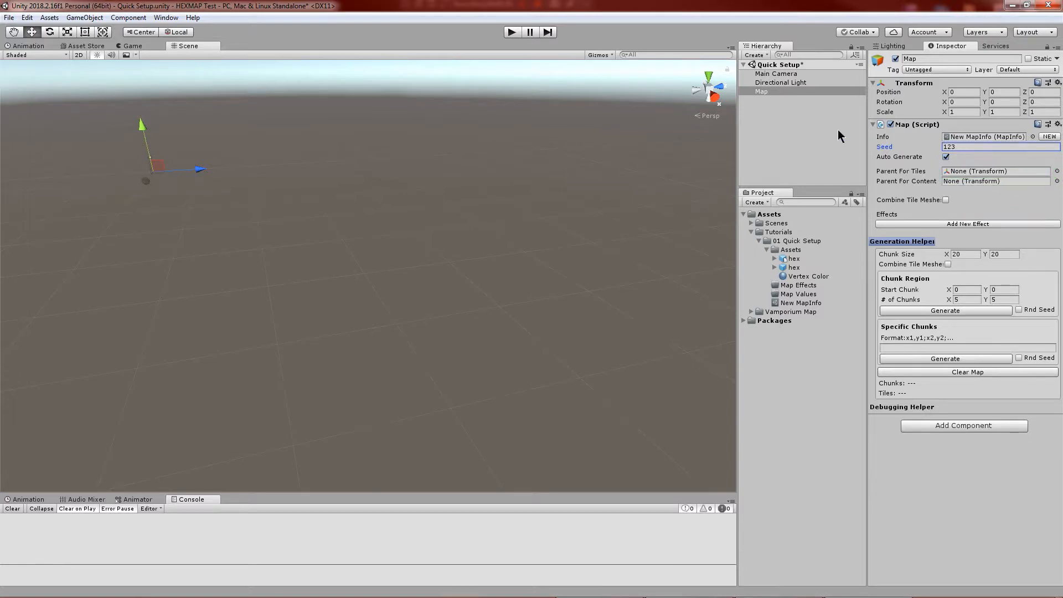
Create a second empty object at the scene root named Map Tiles and reset its transform.
{"action": "left_click", "coordinate": [781, 135]}
{"action": "right_click", "coordinate": [781, 135]}
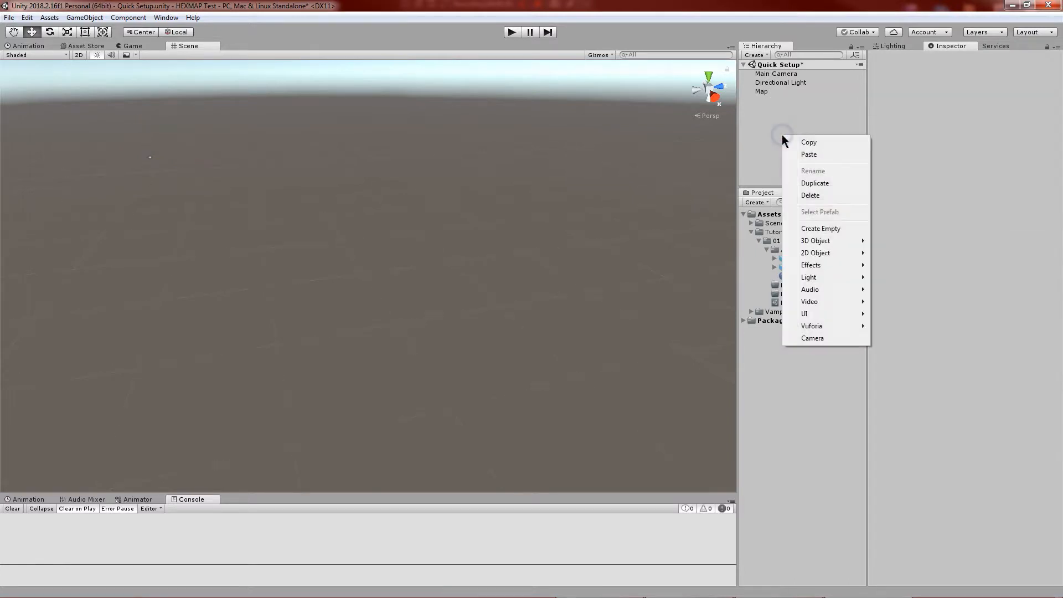
{"action": "left_click", "coordinate": [821, 228]}
{"action": "type", "text": "Map Tiles"}
{"action": "key", "text": "Return"}
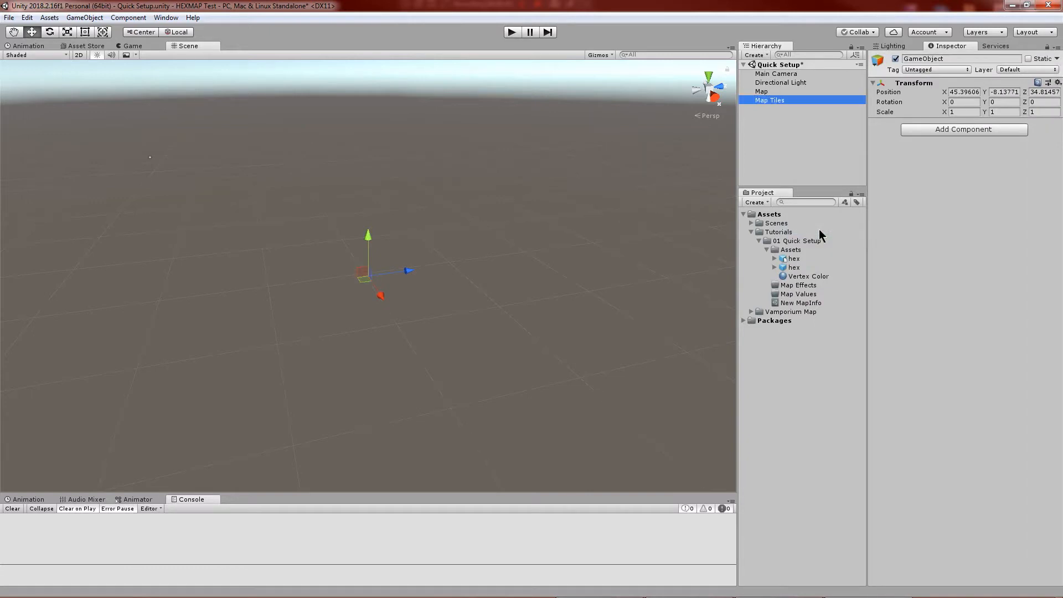
{"action": "right_click", "coordinate": [919, 87]}
{"action": "left_click", "coordinate": [941, 93]}
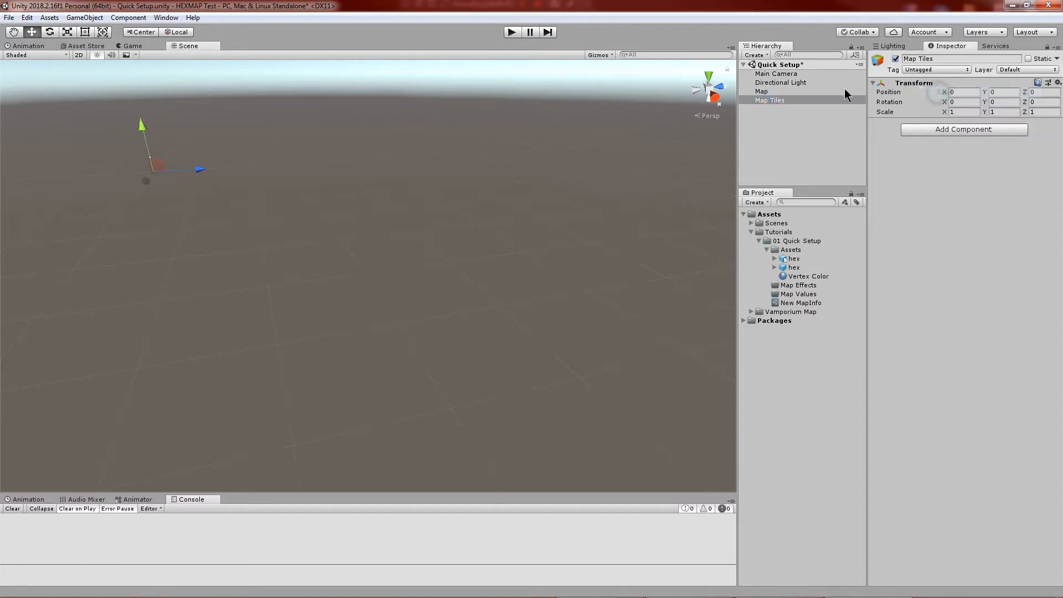
Assign Map Tiles as the Map's parent for tiles and add a new Map Tile Model effect, saved in the Map Effects folder.
{"action": "left_click", "coordinate": [771, 89]}
{"action": "left_click_drag", "start_coordinate": [776, 103], "coordinate": [969, 175]}
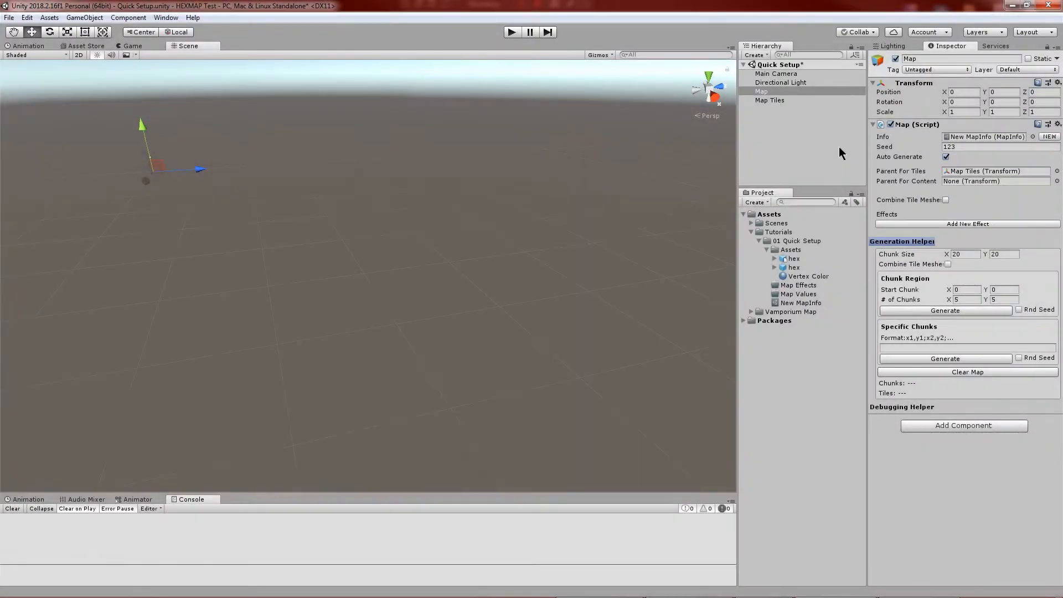
{"action": "left_click", "coordinate": [955, 223]}
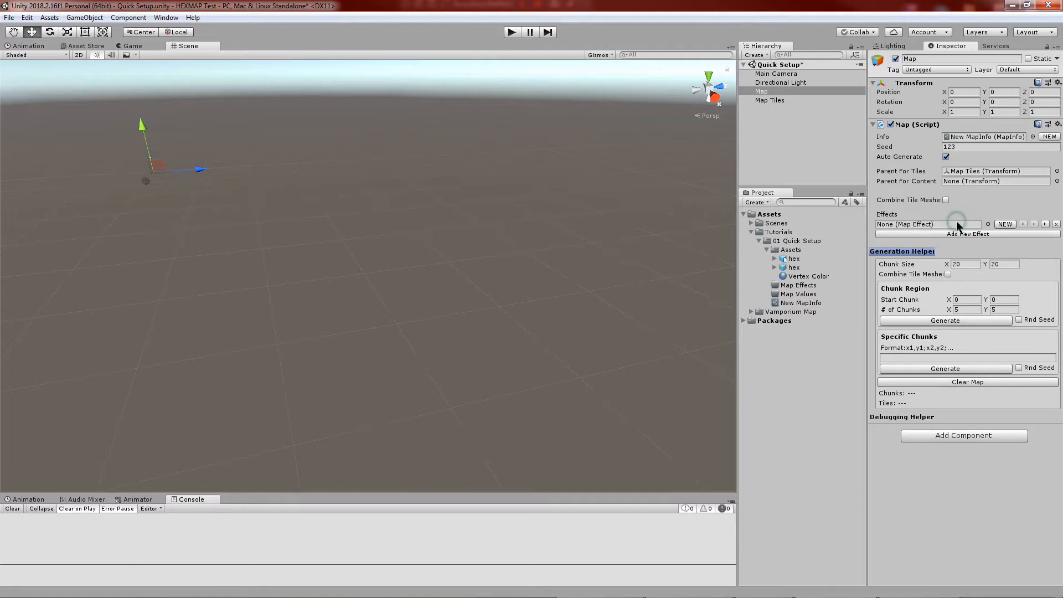
{"action": "left_click", "coordinate": [1004, 223]}
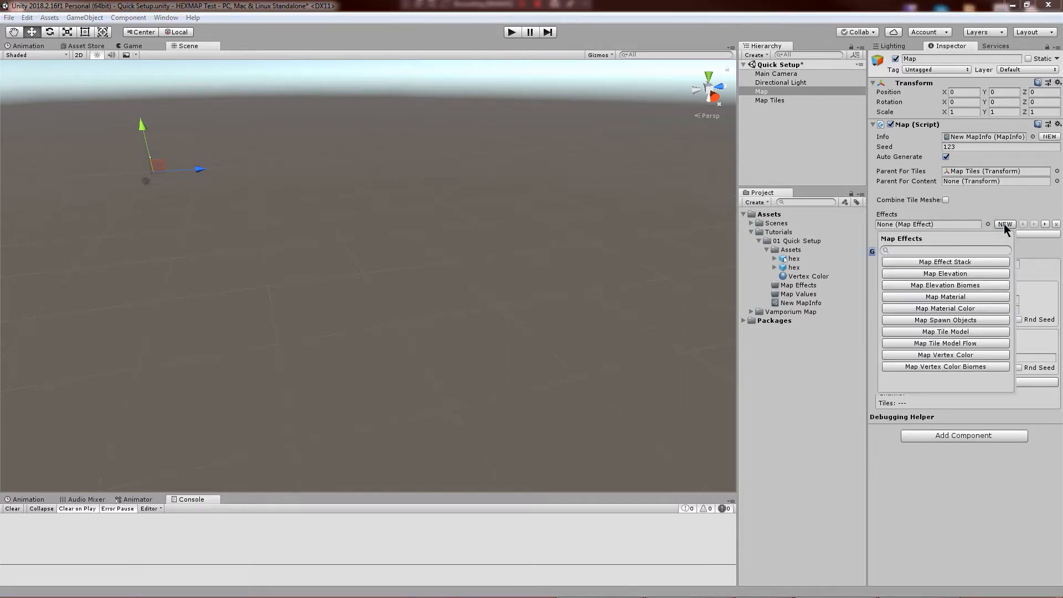
{"action": "left_click", "coordinate": [941, 332]}
{"action": "left_click", "coordinate": [210, 98]}
{"action": "double_click", "coordinate": [209, 98]}
{"action": "left_click", "coordinate": [438, 304]}
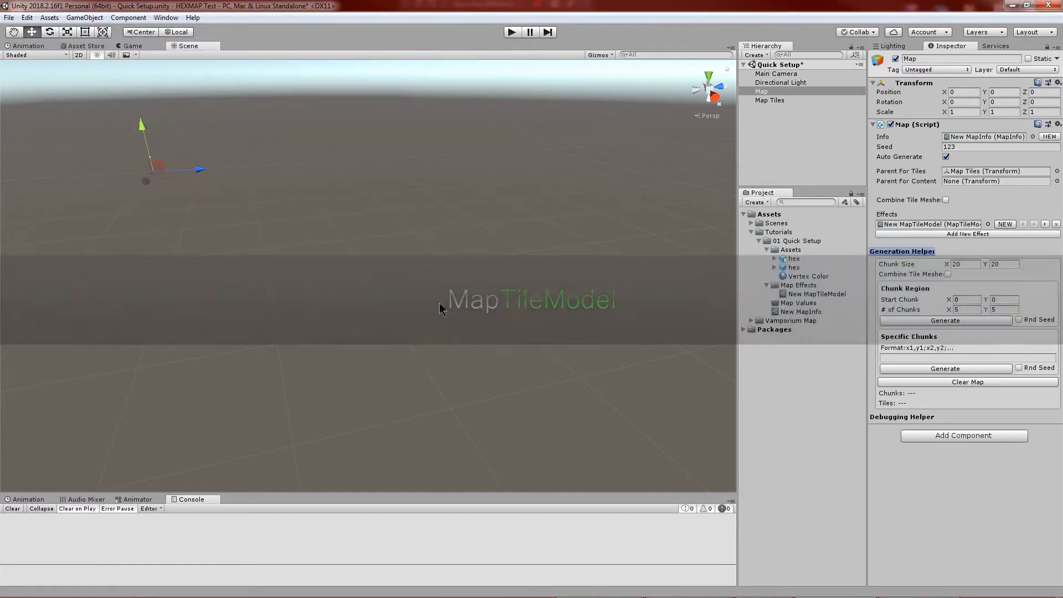
Assign the hex prefab as the New MapTileModel effect's model and generate the chunk region.
{"action": "double_click", "coordinate": [902, 225]}
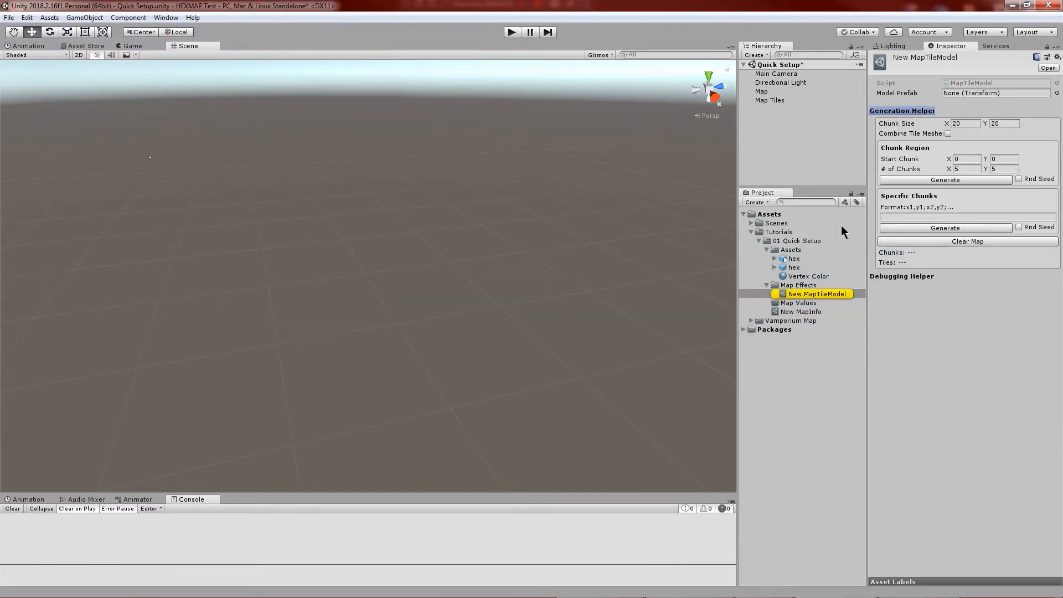
{"action": "left_click_drag", "start_coordinate": [794, 269], "coordinate": [1010, 95]}
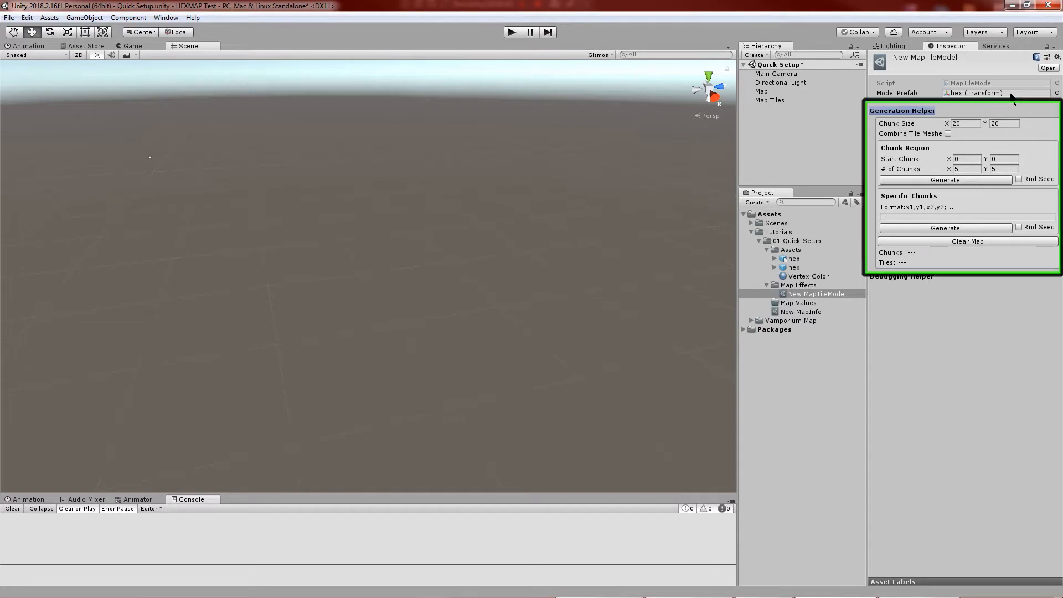
{"action": "left_click", "coordinate": [941, 178]}
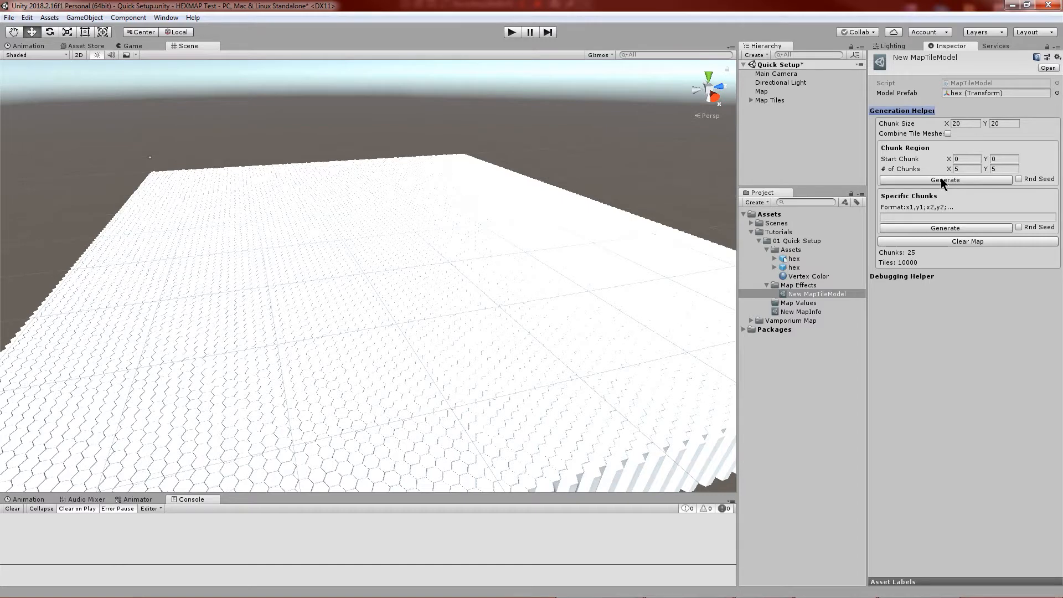
Add a second effect to the Map, a new Map Material Color asset saved in the Map Effects folder.
{"action": "left_click", "coordinate": [762, 92]}
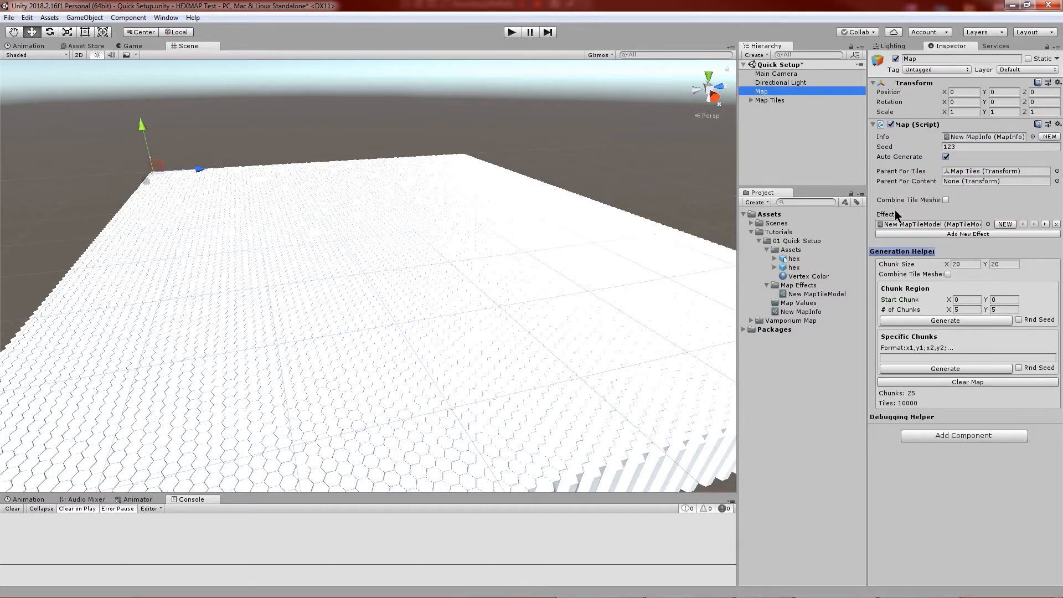
{"action": "left_click", "coordinate": [953, 235]}
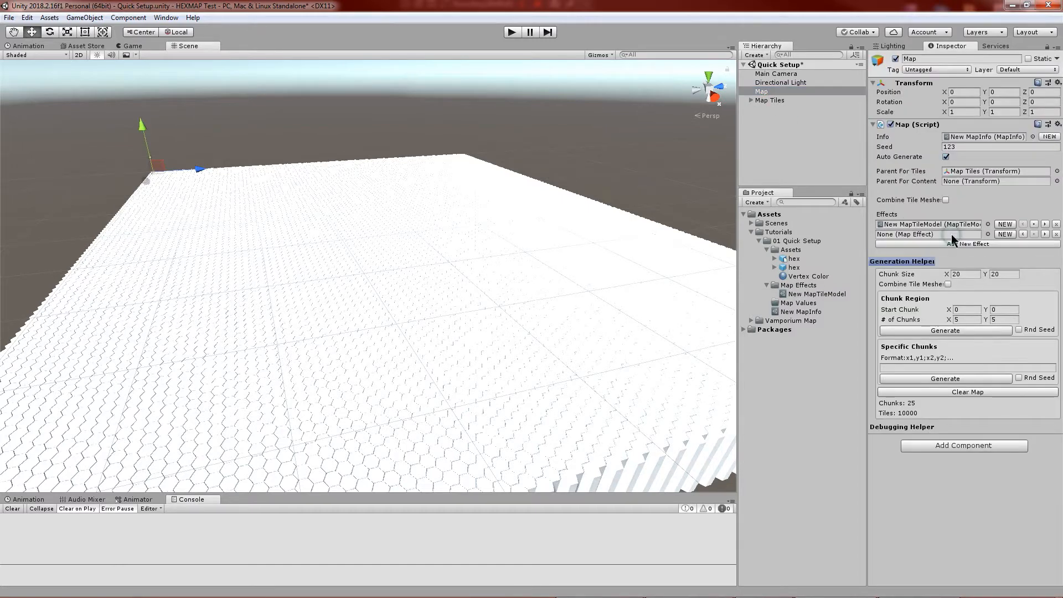
{"action": "left_click", "coordinate": [1004, 235]}
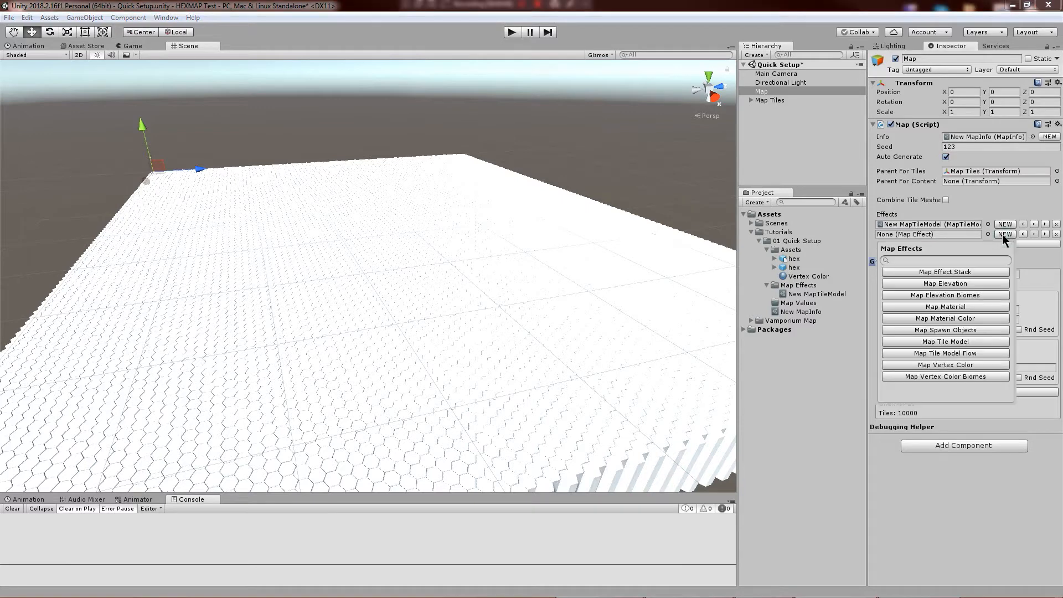
{"action": "left_click", "coordinate": [967, 319]}
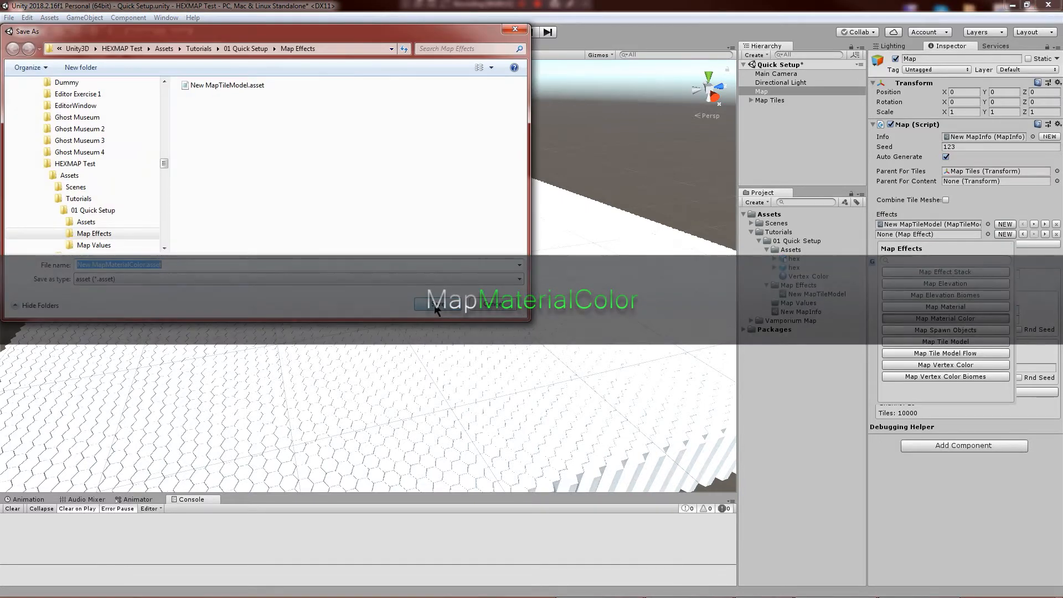
{"action": "left_click", "coordinate": [490, 304]}
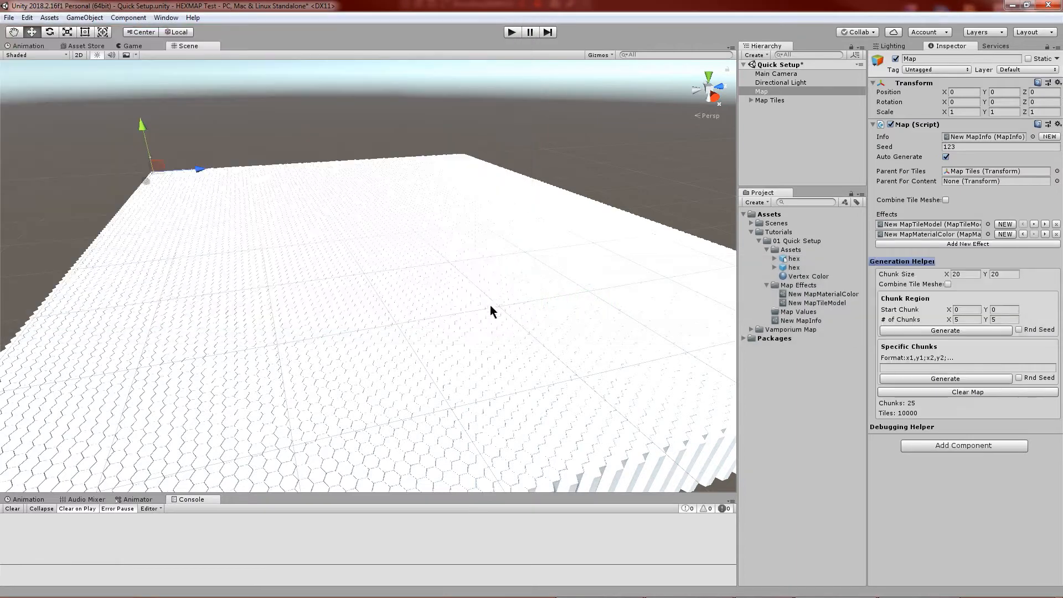
Create a Scriptable Value Formulas asset as the mode of New MapMaterialColor, saved in the Map Values folder.
{"action": "double_click", "coordinate": [917, 235]}
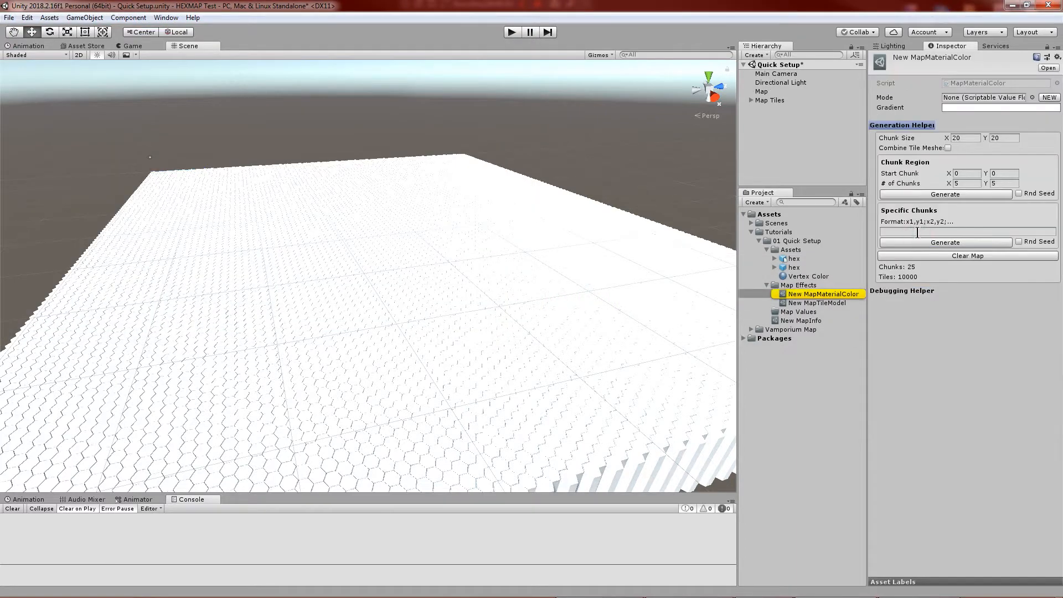
{"action": "left_click", "coordinate": [1049, 97]}
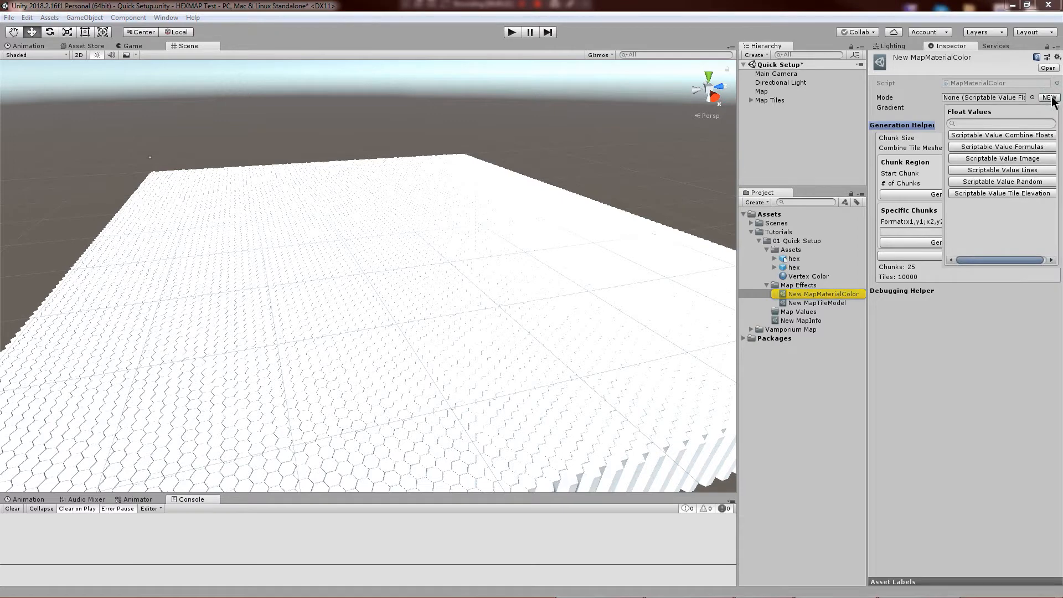
{"action": "left_click", "coordinate": [994, 147]}
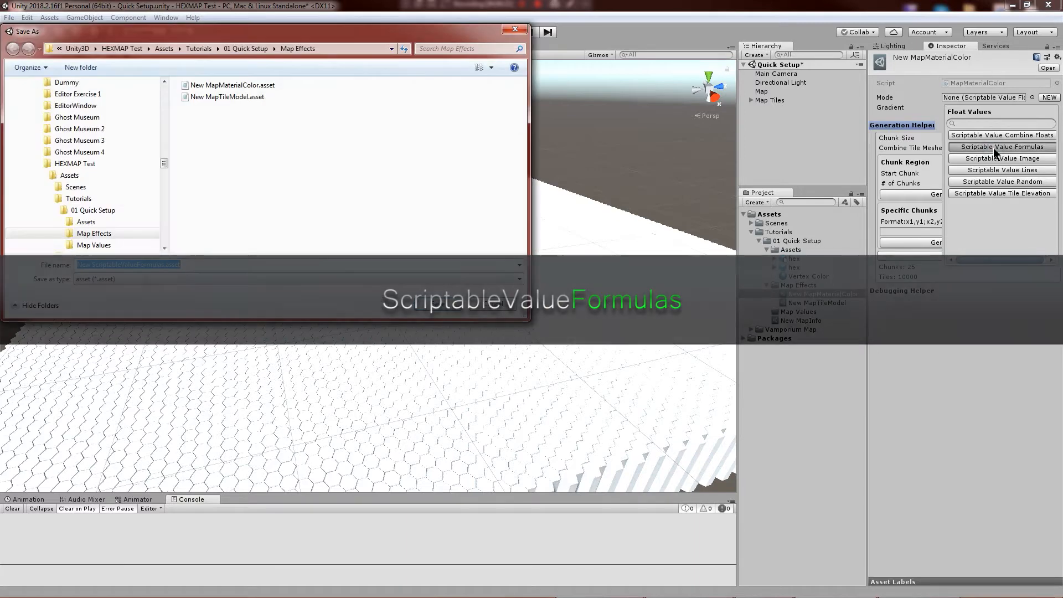
{"action": "left_click", "coordinate": [244, 48]}
{"action": "double_click", "coordinate": [212, 109]}
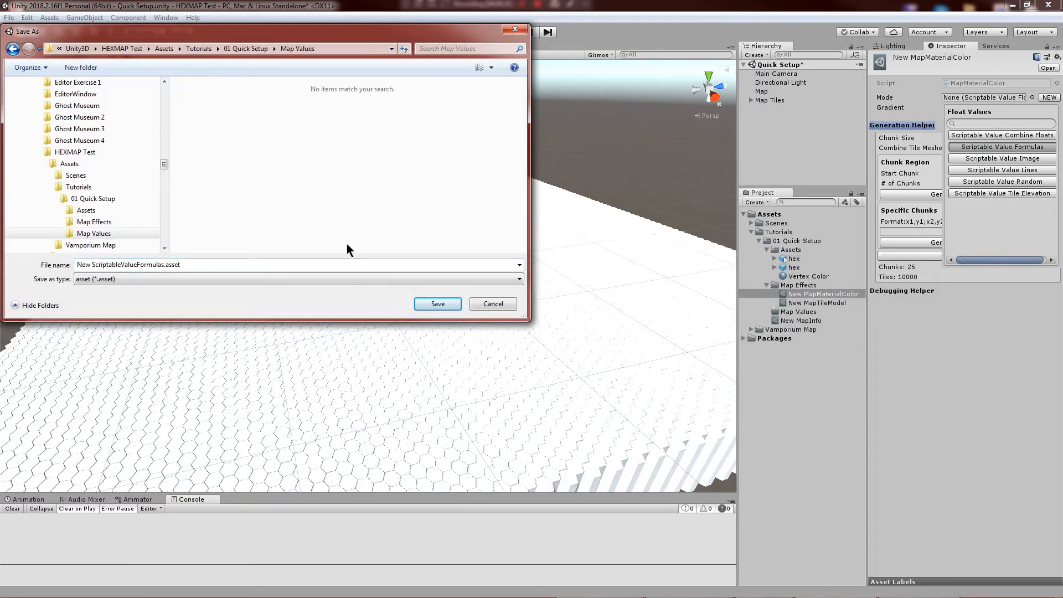
{"action": "left_click", "coordinate": [424, 304]}
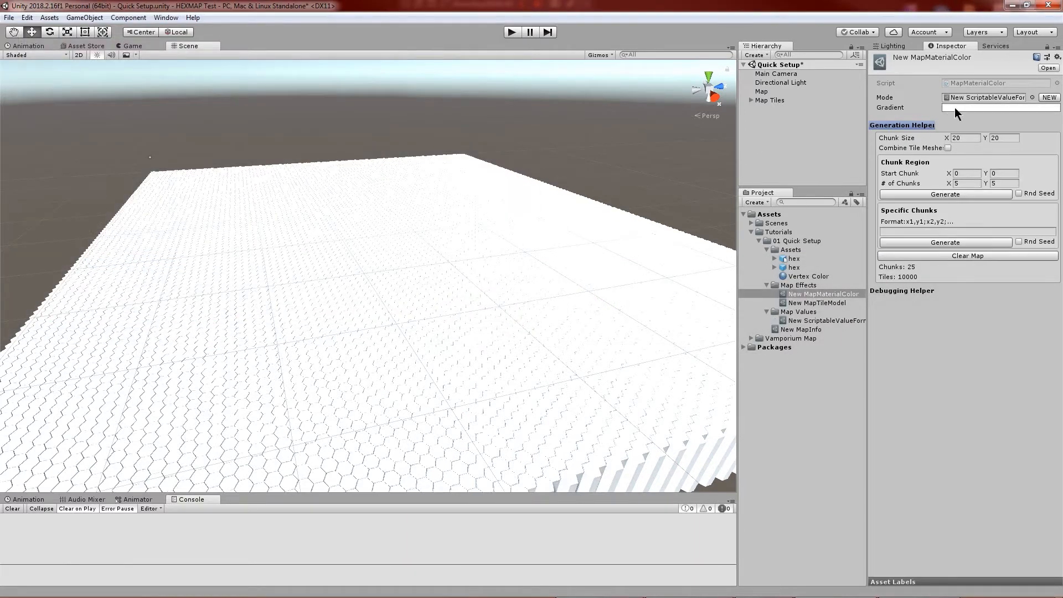
Apply the blue-green-yellow-brown-white gradient preset to New MapMaterialColor and regenerate the chunk region.
{"action": "left_click", "coordinate": [954, 108]}
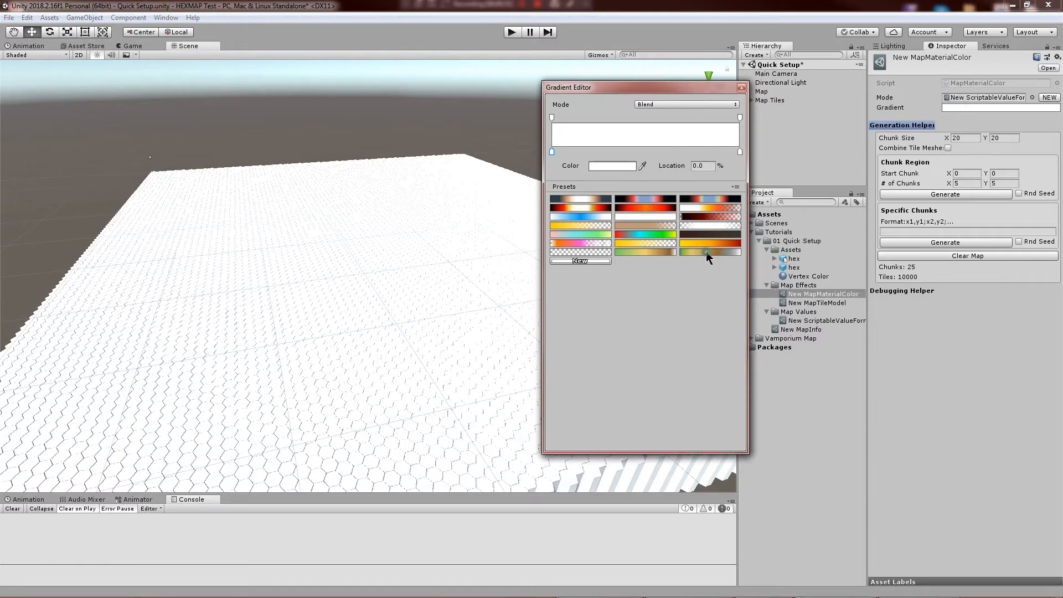
{"action": "left_click", "coordinate": [706, 252]}
{"action": "left_click", "coordinate": [741, 88]}
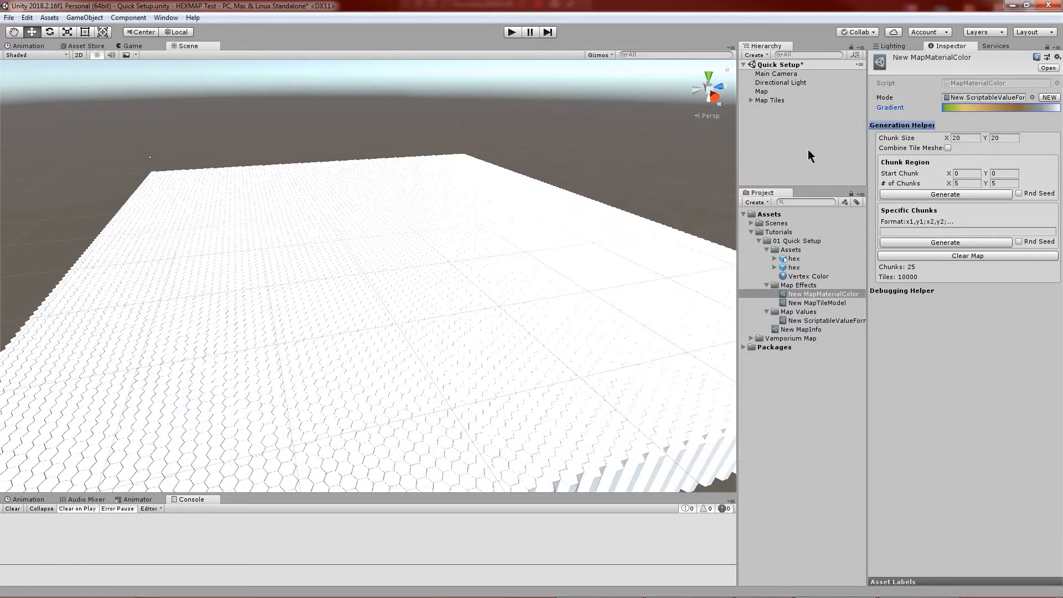
{"action": "left_click", "coordinate": [952, 194]}
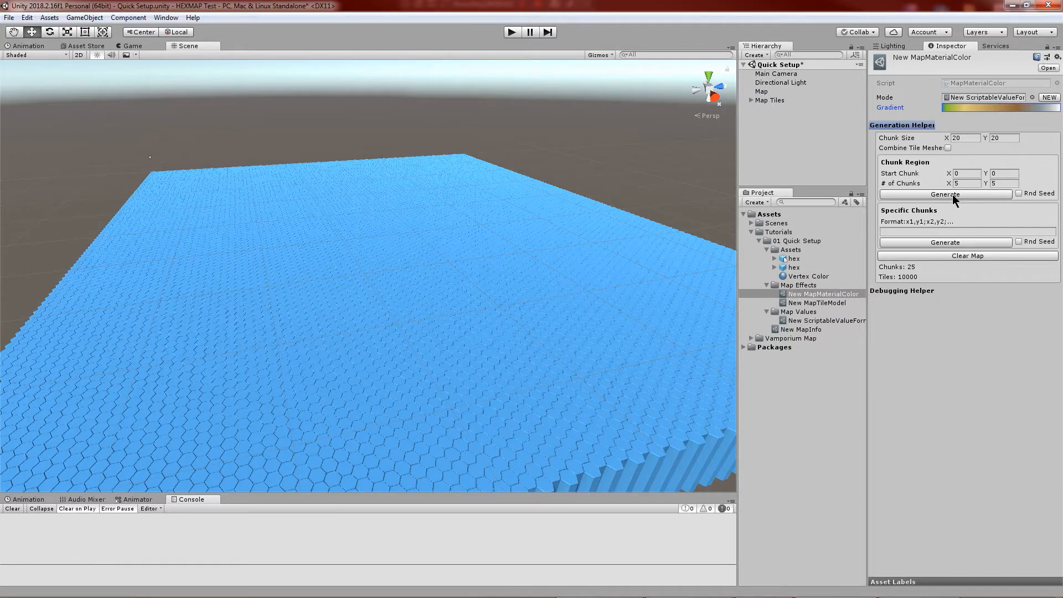
Paste the copied formula set into the New ScriptableValueFormulas asset used as the material color mode.
{"action": "left_click", "coordinate": [990, 98]}
{"action": "left_click", "coordinate": [990, 98]}
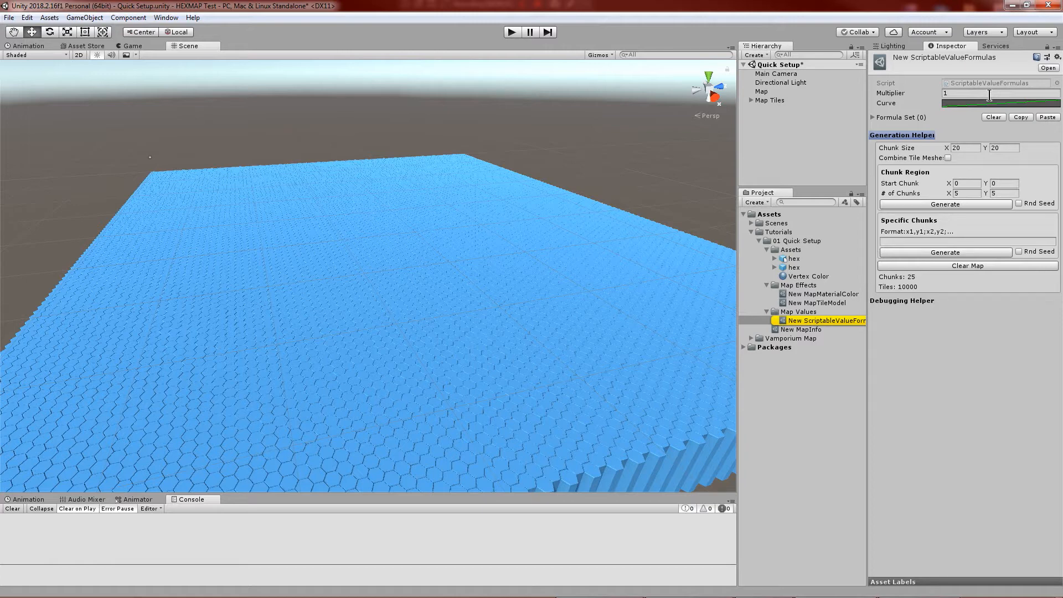
{"action": "left_click", "coordinate": [1053, 118]}
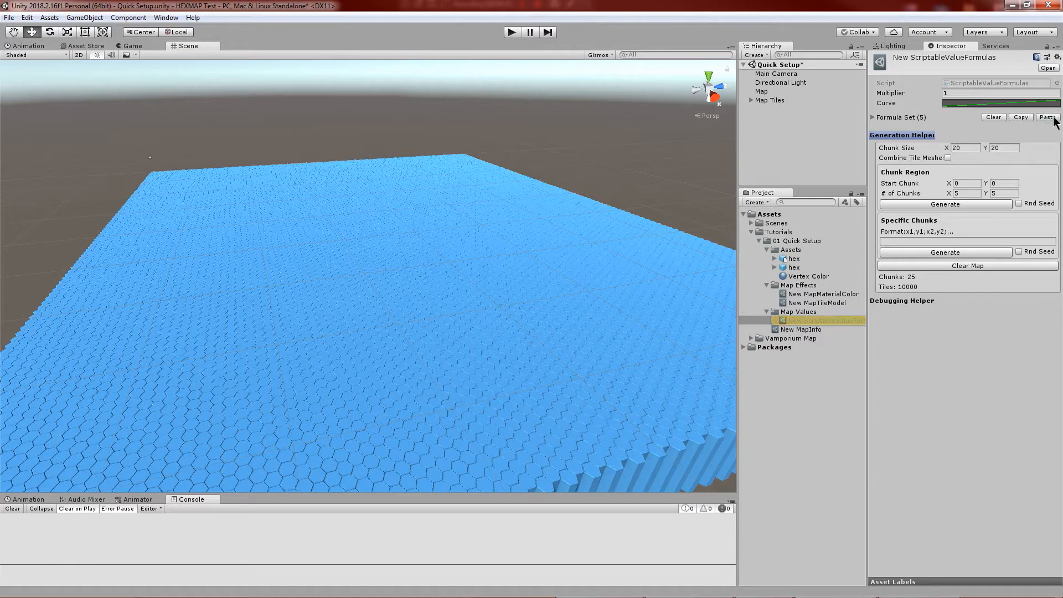
Expand the pasted formula set and regenerate the chunk region with it.
{"action": "left_click", "coordinate": [913, 120]}
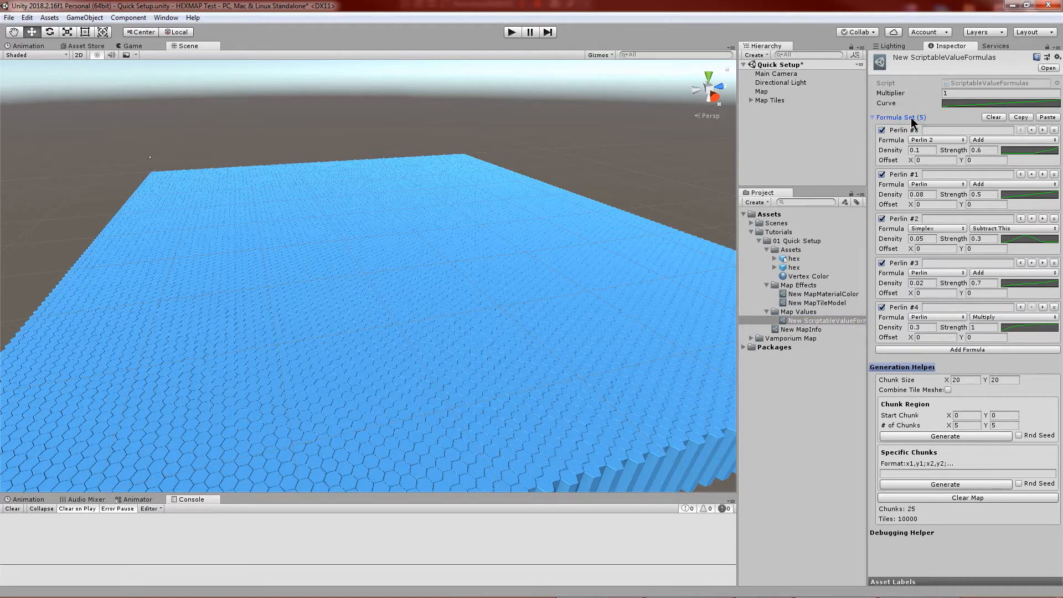
{"action": "left_click", "coordinate": [943, 437]}
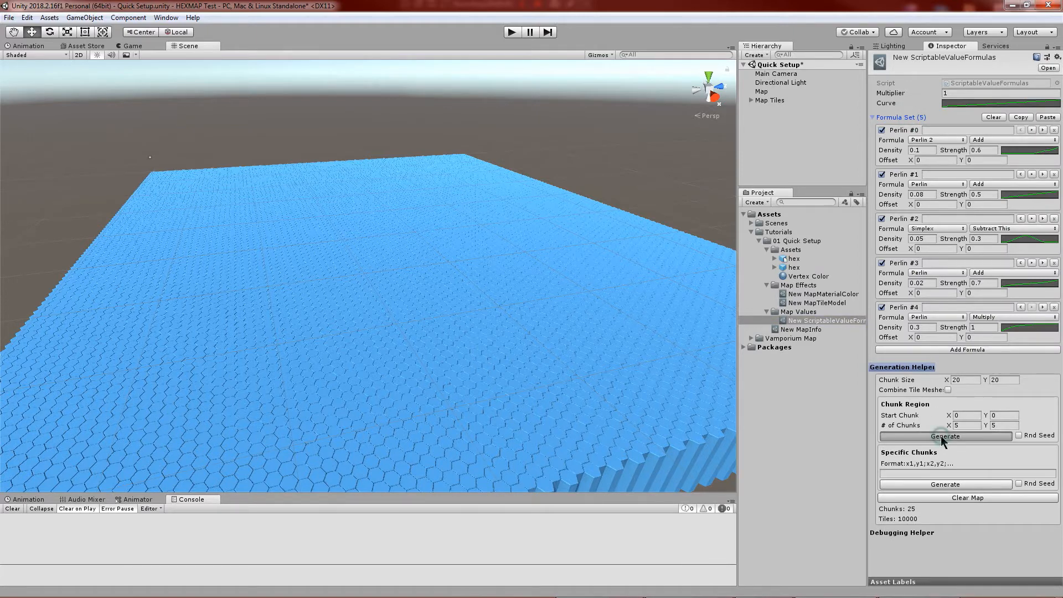
Add a third effect to the Map, a new Map Elevation asset saved in the Map Effects folder.
{"action": "left_click", "coordinate": [762, 91]}
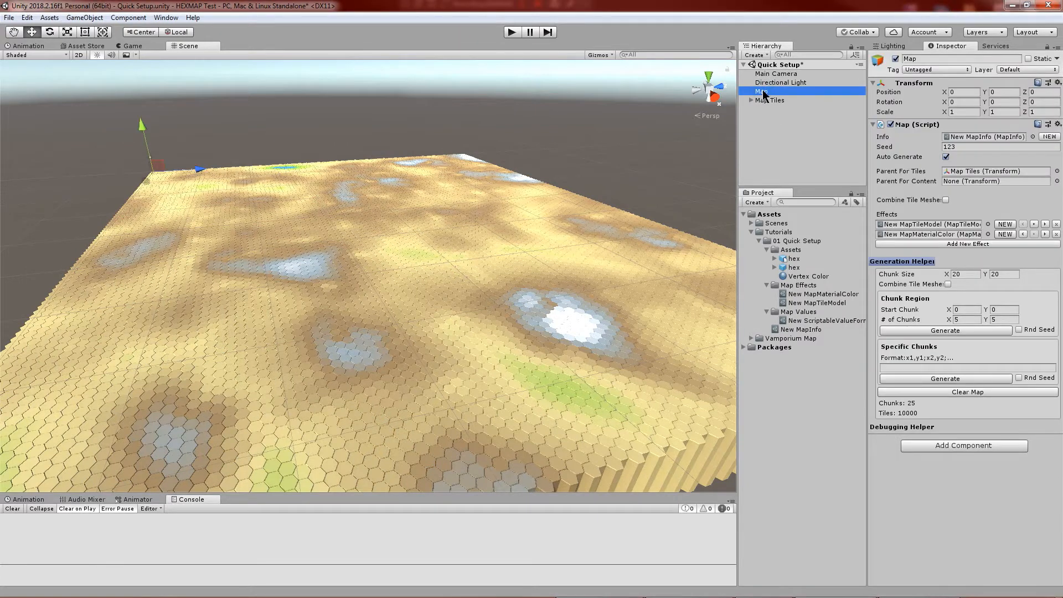
{"action": "left_click", "coordinate": [954, 245]}
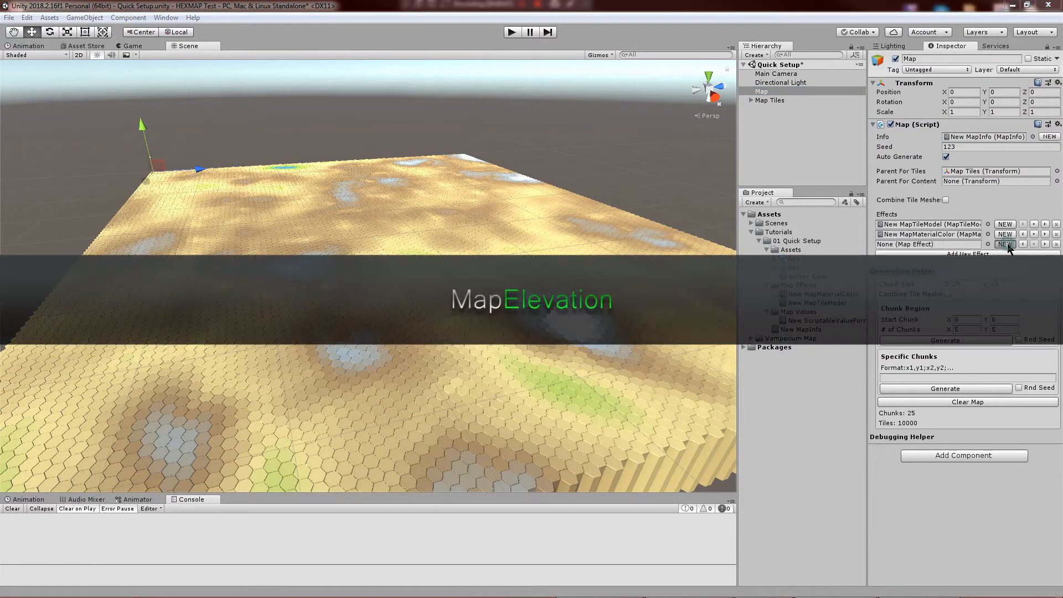
{"action": "left_click", "coordinate": [1005, 244]}
{"action": "left_click", "coordinate": [963, 294]}
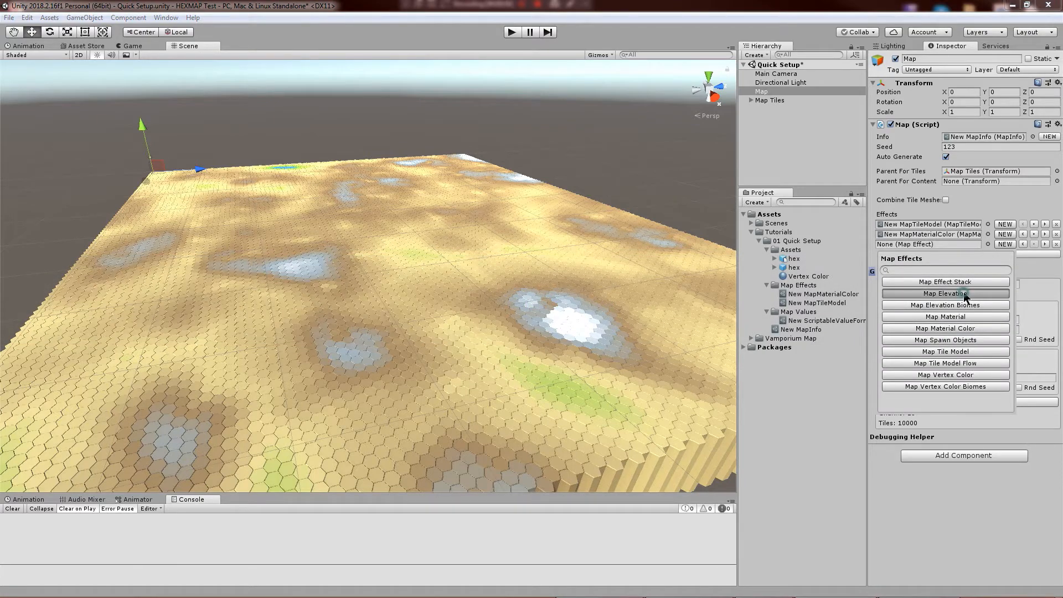
{"action": "left_click", "coordinate": [246, 48]}
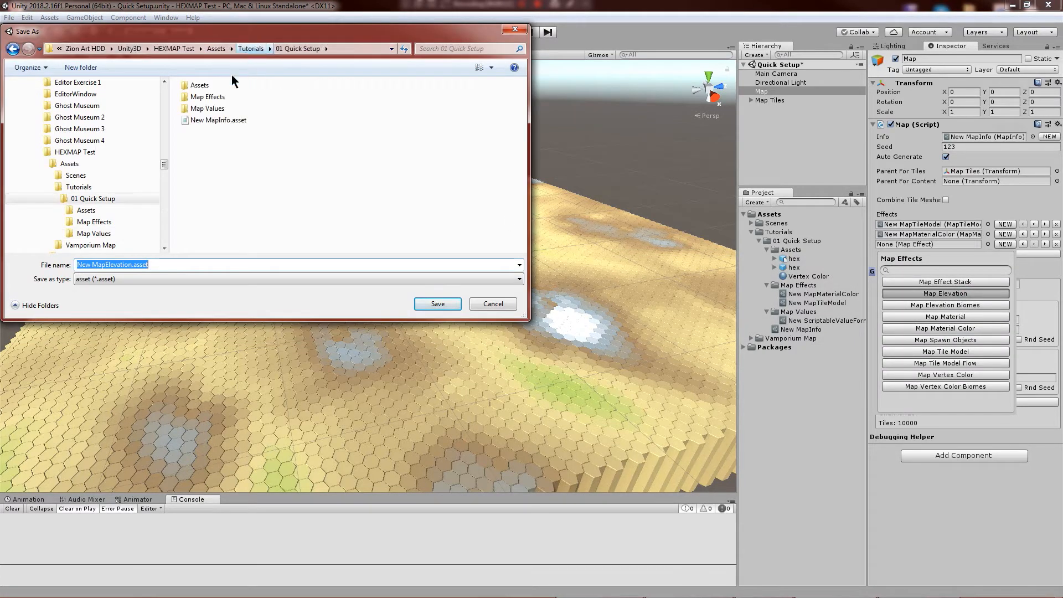
{"action": "double_click", "coordinate": [200, 97]}
{"action": "left_click", "coordinate": [427, 304]}
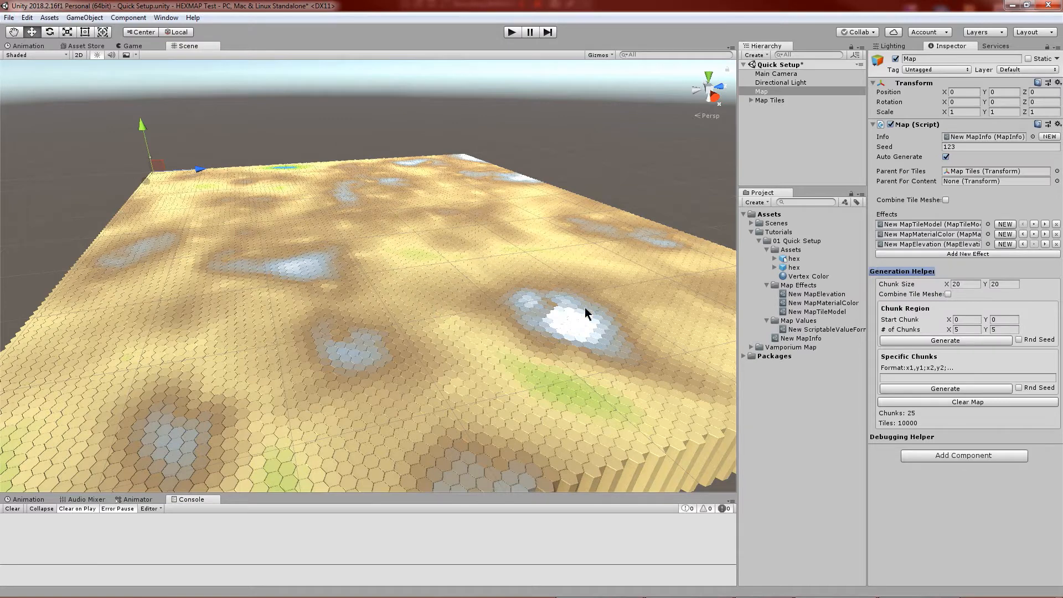
Assign the existing New ScriptableValueFormulas asset as the mode of New MapElevation and regenerate the chunk region.
{"action": "double_click", "coordinate": [978, 244]}
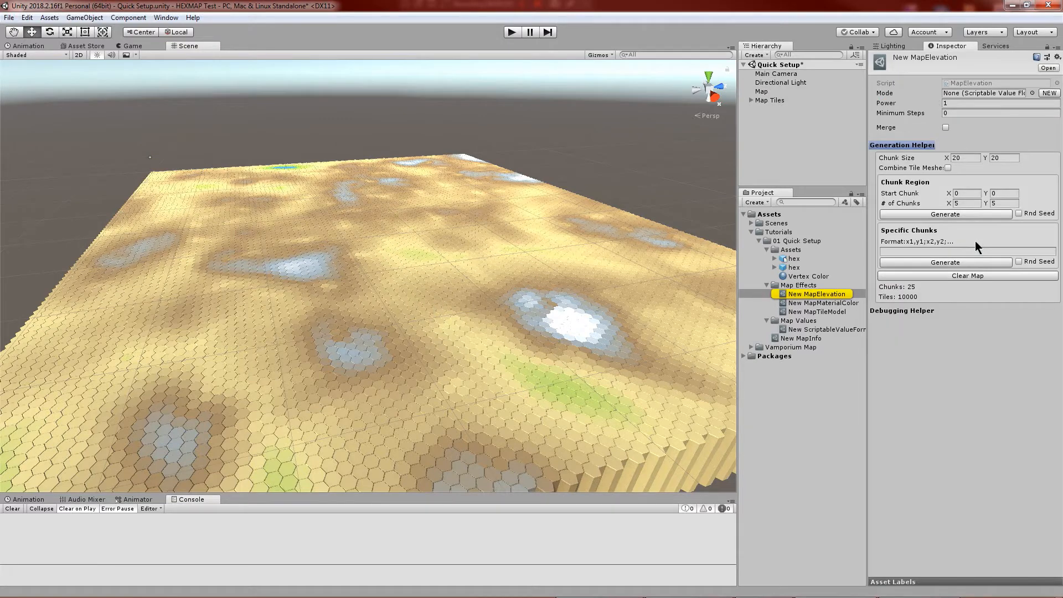
{"action": "left_click_drag", "start_coordinate": [848, 331], "coordinate": [968, 96]}
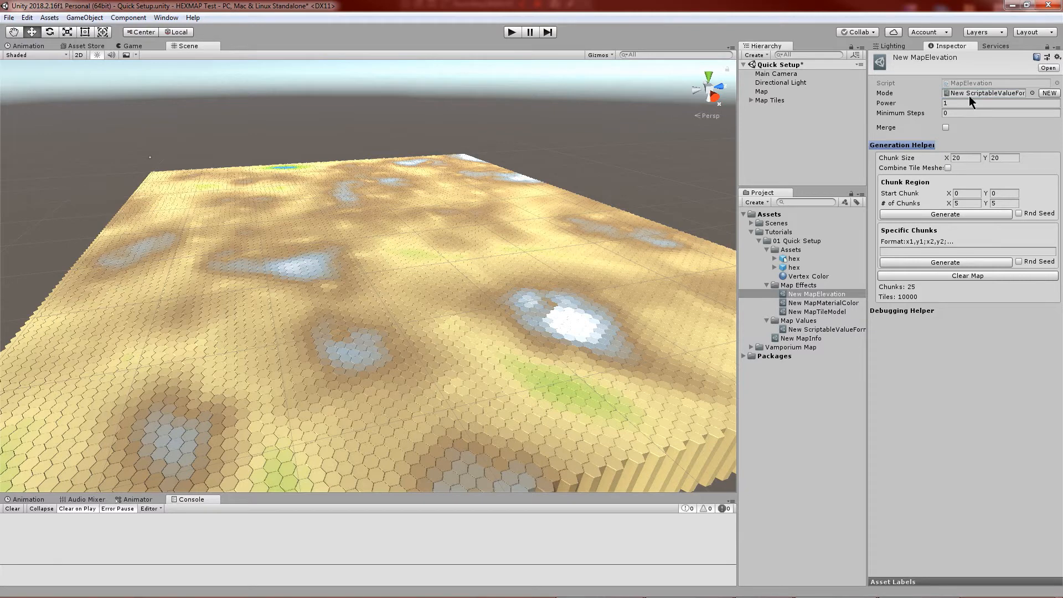
{"action": "left_click", "coordinate": [971, 214]}
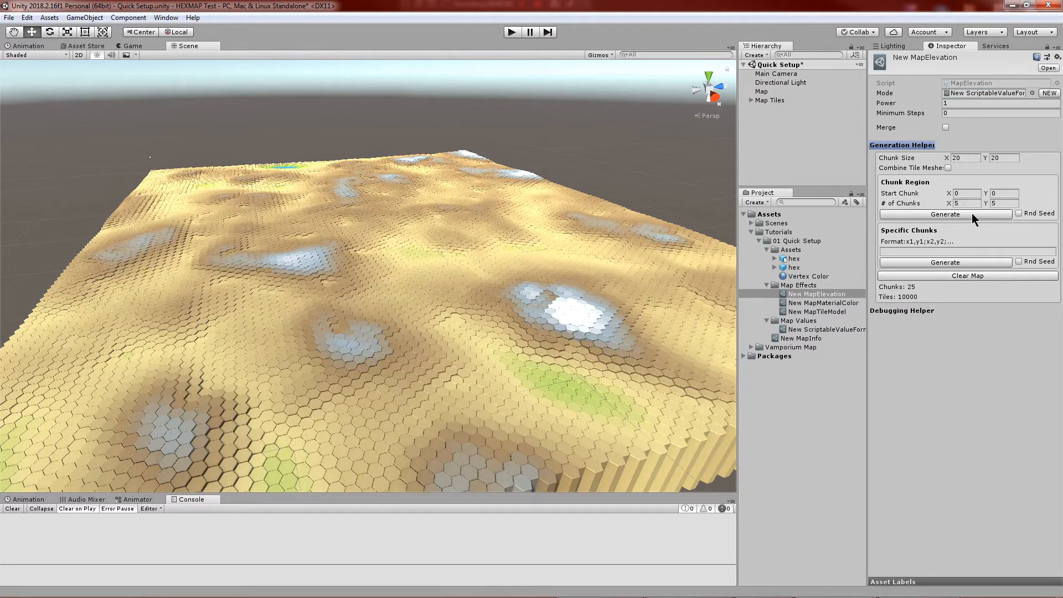
Set the Power of New MapElevation to 5 and regenerate the chunk region.
{"action": "left_click", "coordinate": [964, 103]}
{"action": "left_click", "coordinate": [960, 215]}
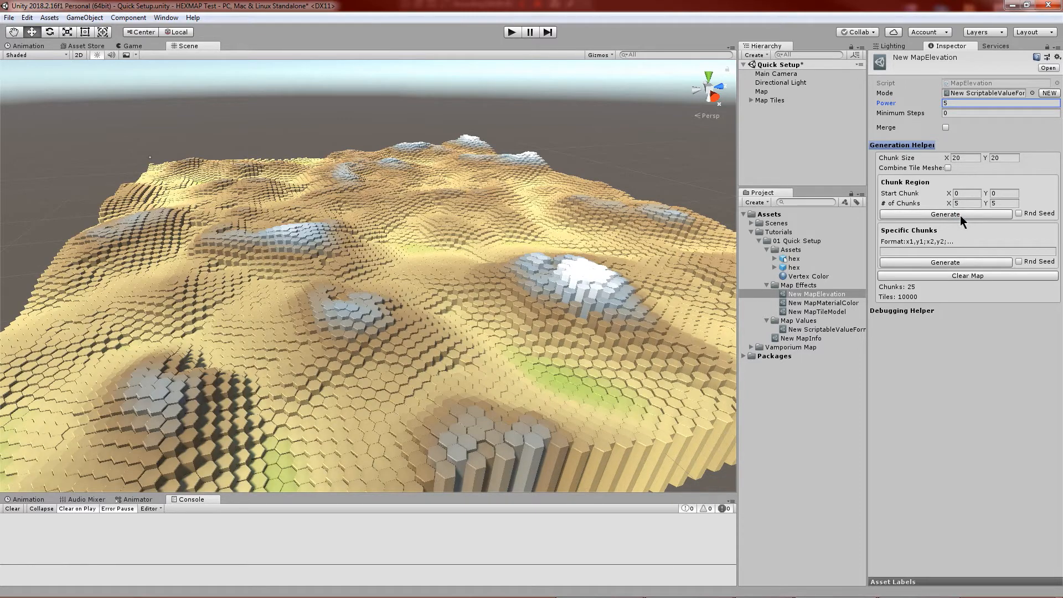
{"action": "left_click_drag", "start_coordinate": [607, 277], "coordinate": [555, 277], "text": "alt"}
Replace the mode of New MapMaterialColor with a new Scriptable Value Tile Elevation asset saved in the Map Values folder and regenerate the region.
{"action": "left_click", "coordinate": [1002, 93]}
{"action": "left_click", "coordinate": [854, 303]}
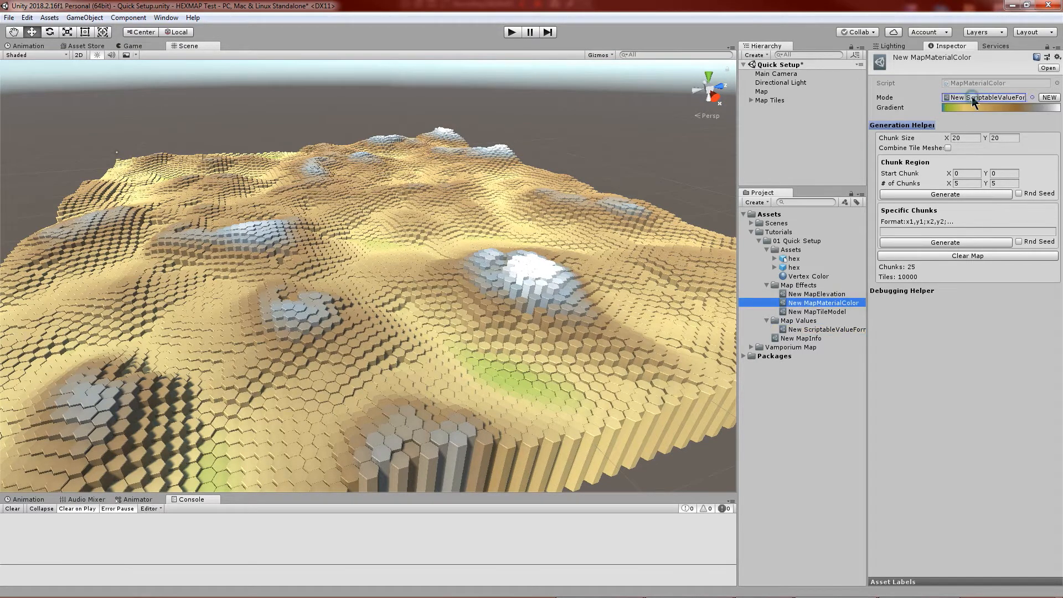
{"action": "left_click", "coordinate": [1049, 98]}
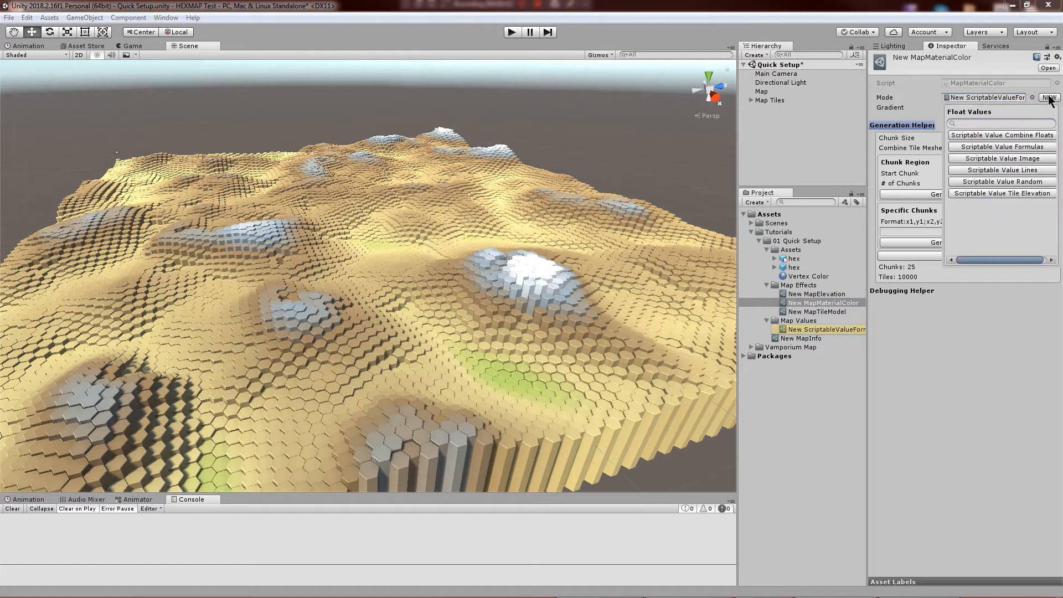
{"action": "left_click", "coordinate": [1021, 193]}
{"action": "left_click", "coordinate": [246, 49]}
{"action": "double_click", "coordinate": [206, 109]}
{"action": "left_click", "coordinate": [449, 306]}
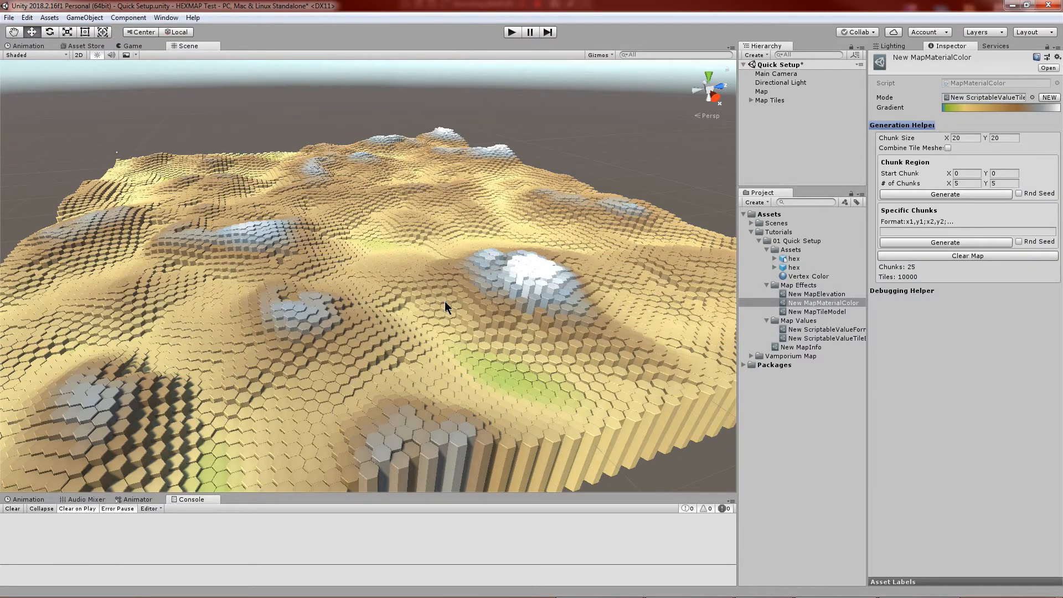
{"action": "left_click", "coordinate": [944, 193]}
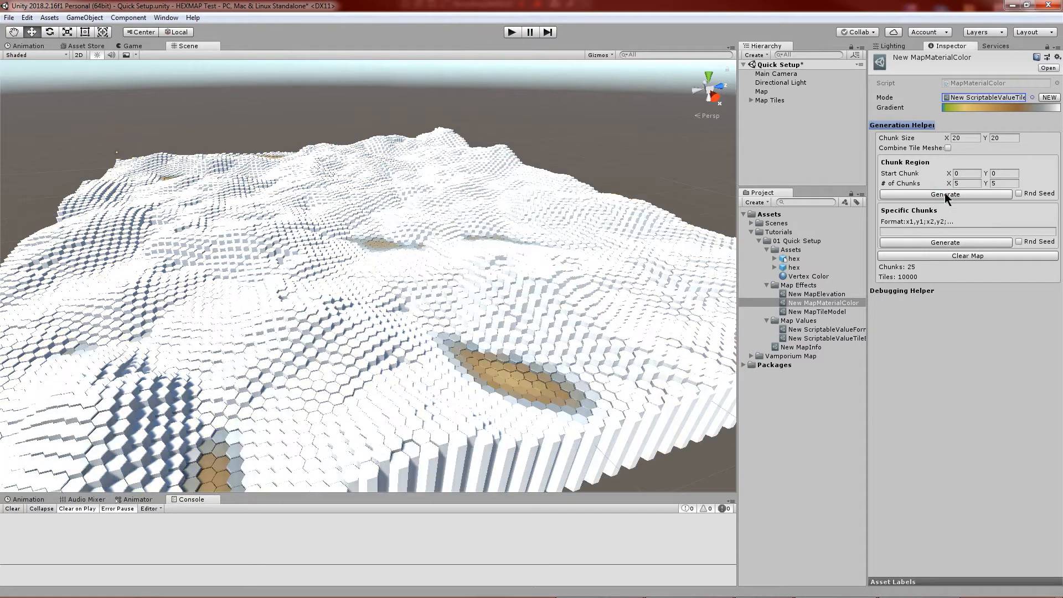
Set the limits of the tile elevation value asset to X 0.5 and Y 5, regenerating the chunk region with them.
{"action": "double_click", "coordinate": [976, 98]}
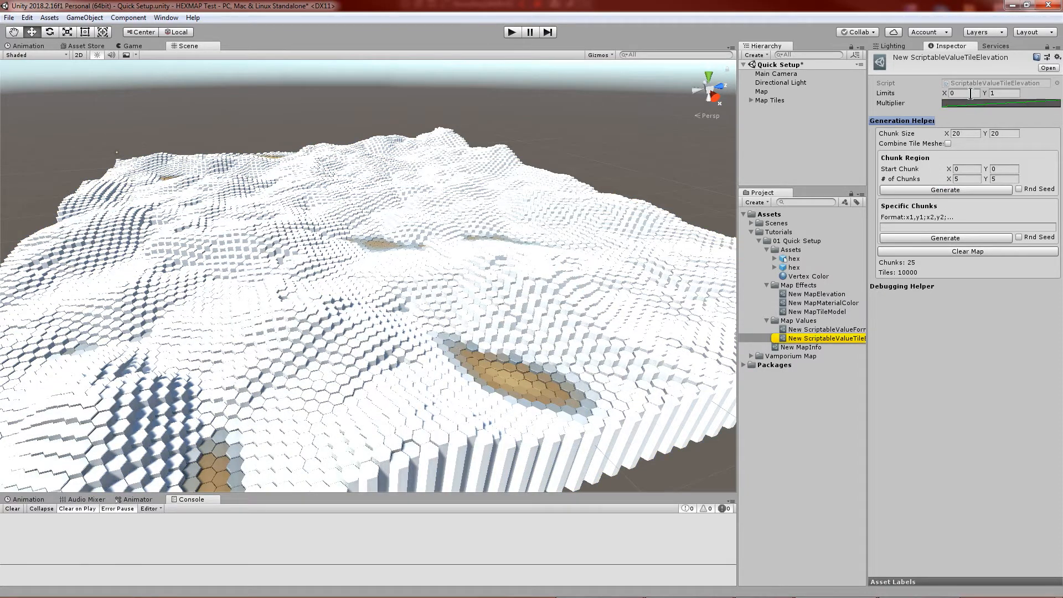
{"action": "left_click", "coordinate": [958, 190]}
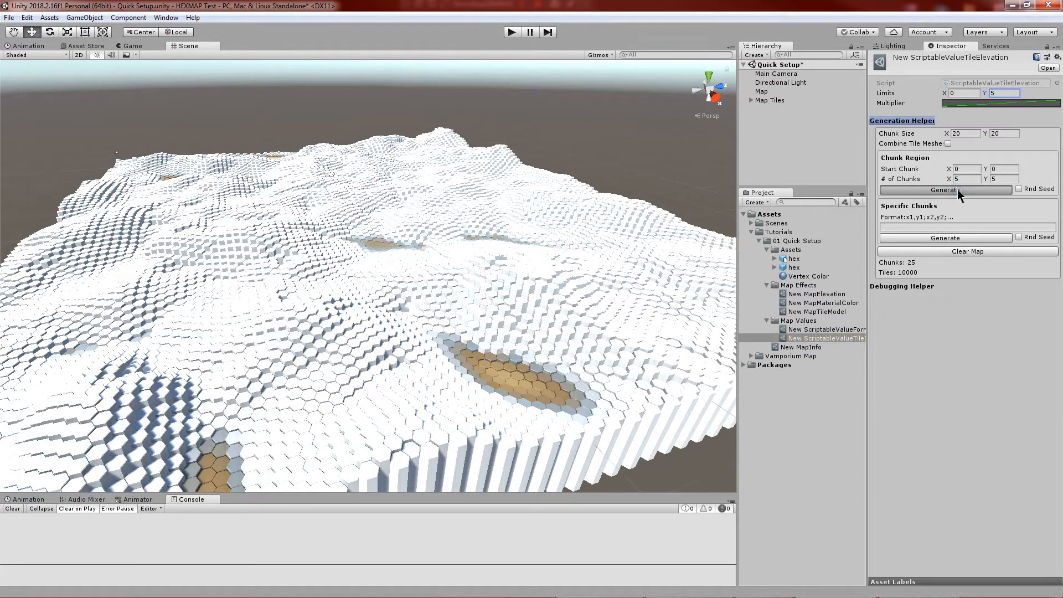
{"action": "left_click", "coordinate": [959, 93]}
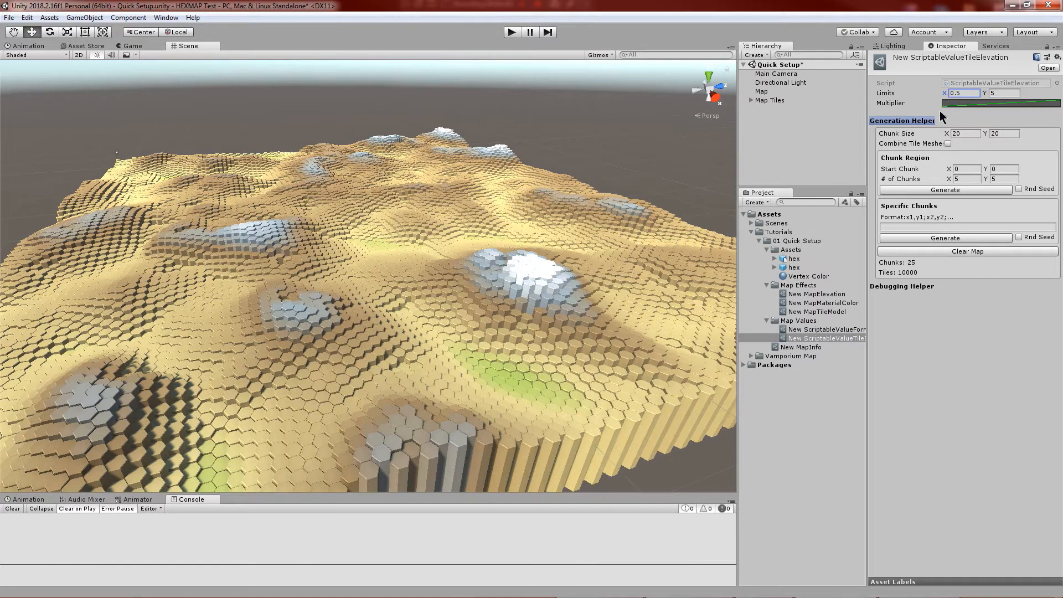
{"action": "left_click", "coordinate": [938, 188]}
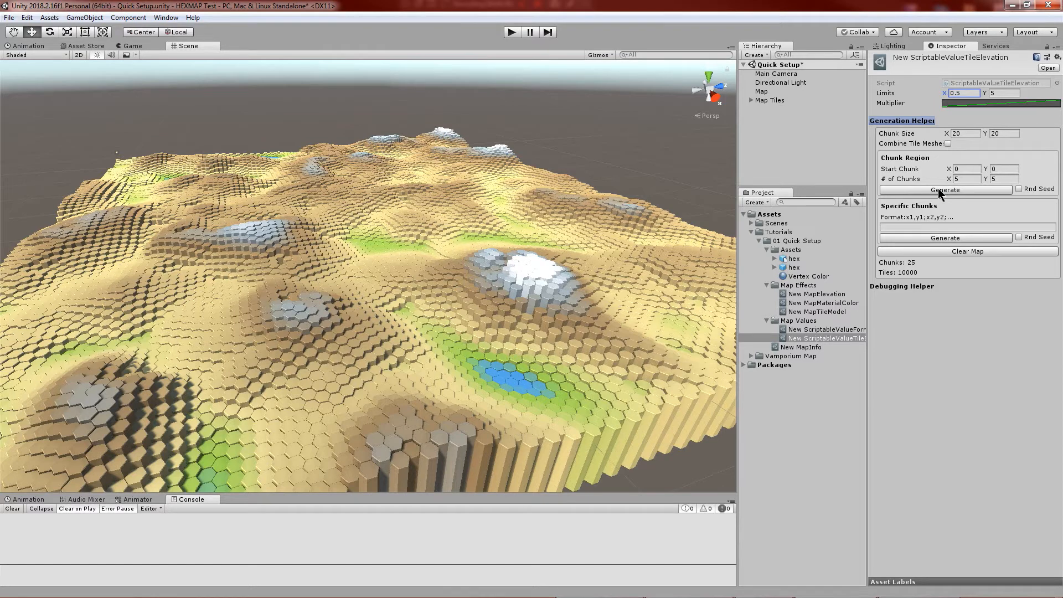
Enable Combine Tile Meshes on the Map, with Combined Collider turned off.
{"action": "left_click", "coordinate": [809, 134]}
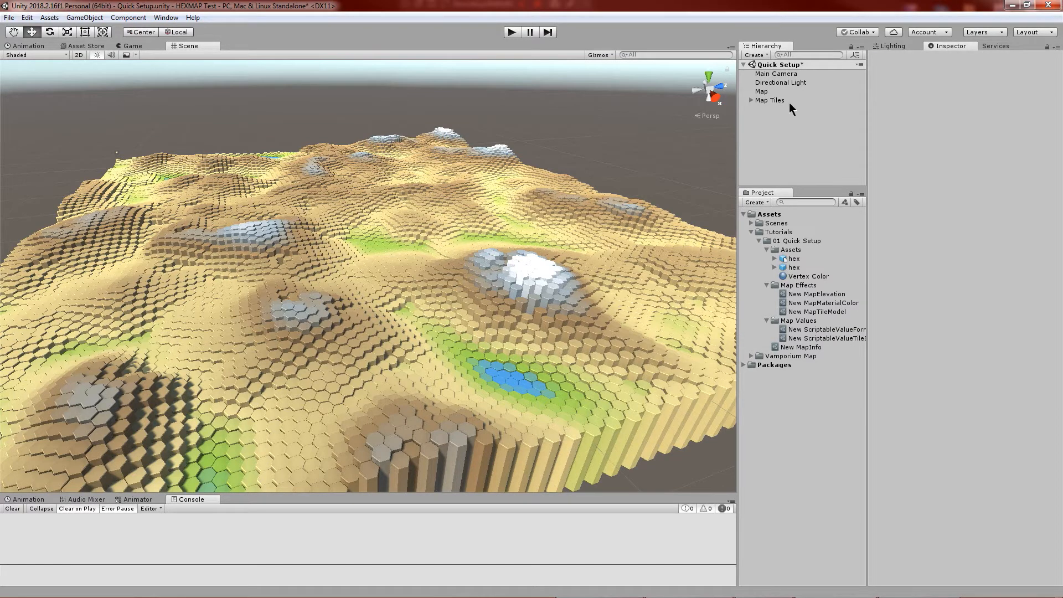
{"action": "left_click", "coordinate": [766, 93]}
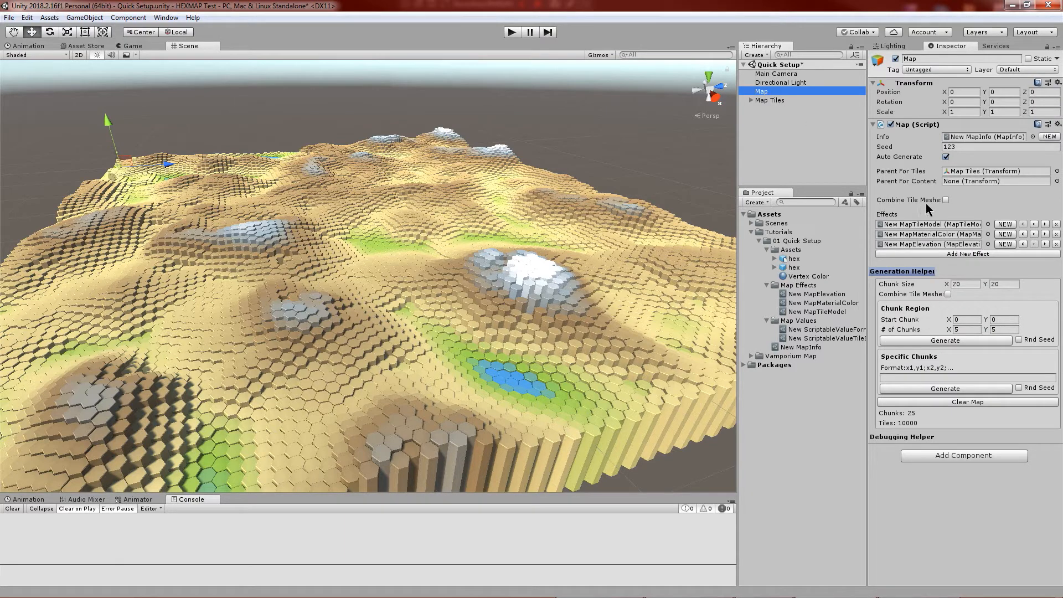
{"action": "left_click", "coordinate": [945, 200]}
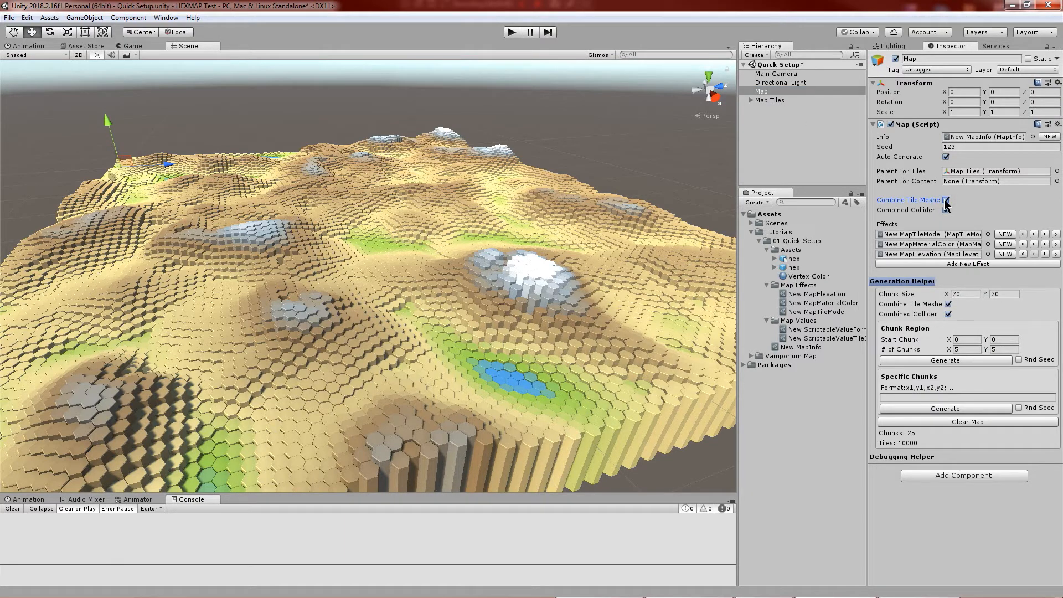
{"action": "left_click", "coordinate": [946, 210]}
{"action": "left_click", "coordinate": [946, 210]}
Replace the Map's material color effect with a new Map Vertex Color asset saved in the Map Effects folder.
{"action": "left_click", "coordinate": [942, 244]}
{"action": "left_click", "coordinate": [1003, 244]}
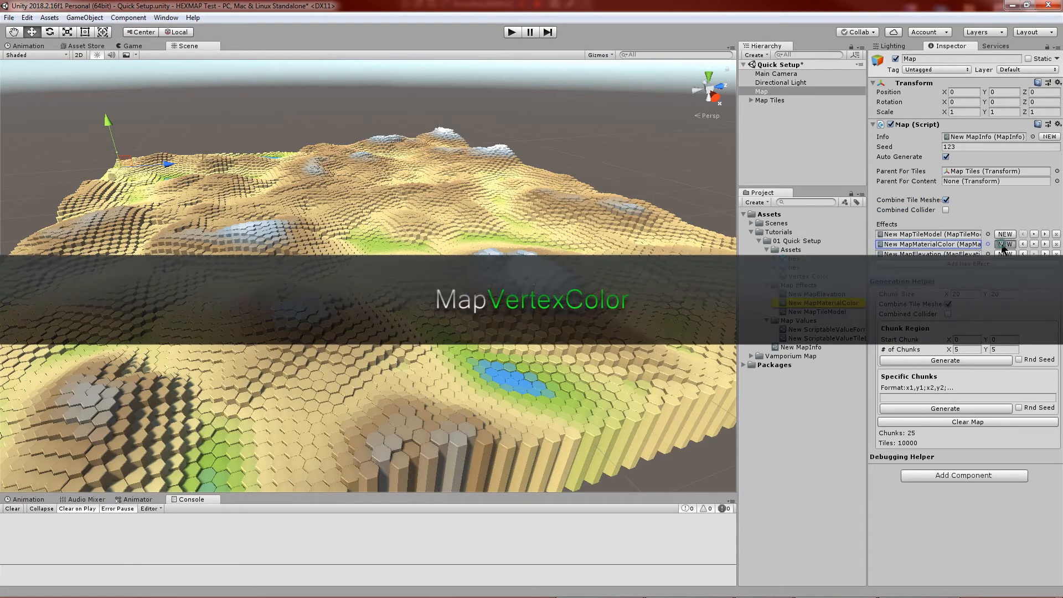
{"action": "left_click", "coordinate": [942, 375]}
{"action": "left_click", "coordinate": [246, 48]}
{"action": "double_click", "coordinate": [216, 97]}
{"action": "left_click", "coordinate": [437, 304]}
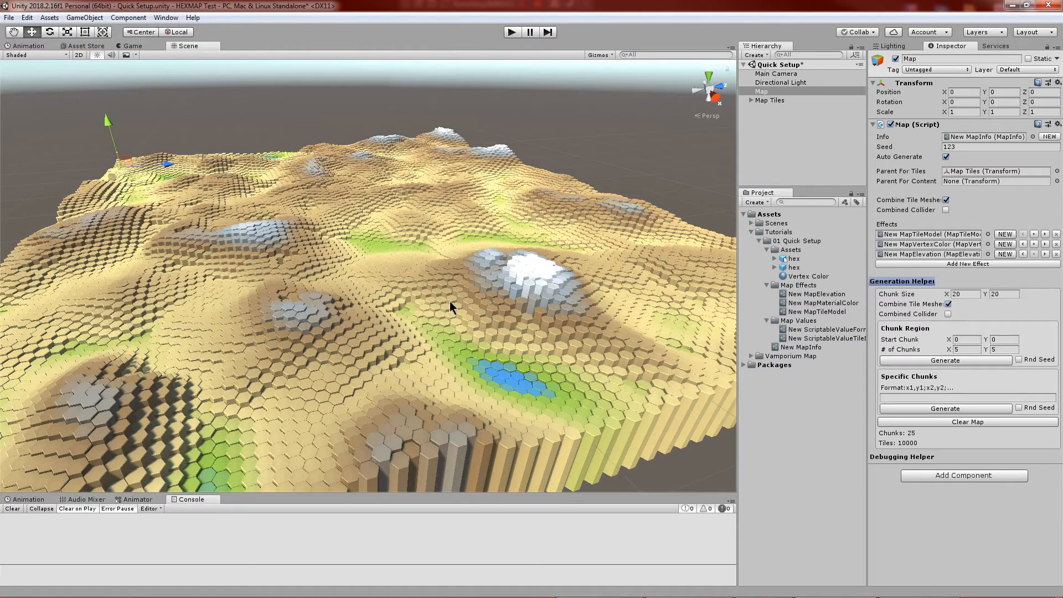
Set the mode of New MapVertexColor to the tile elevation value asset and apply the blue-green-yellow-brown-white gradient preset.
{"action": "double_click", "coordinate": [920, 244]}
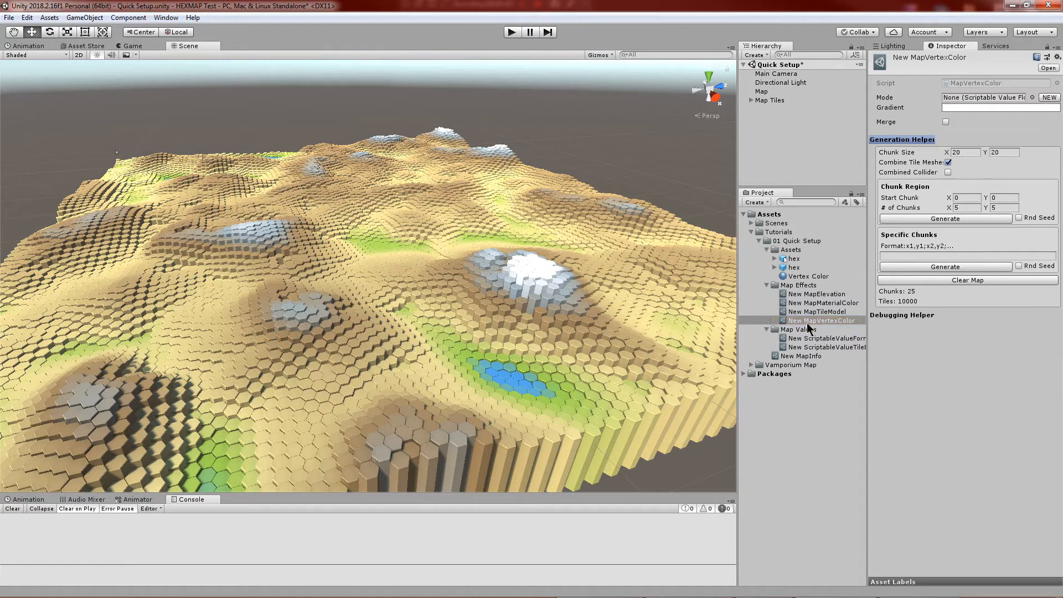
{"action": "left_click_drag", "start_coordinate": [804, 350], "coordinate": [977, 102]}
{"action": "left_click", "coordinate": [975, 109]}
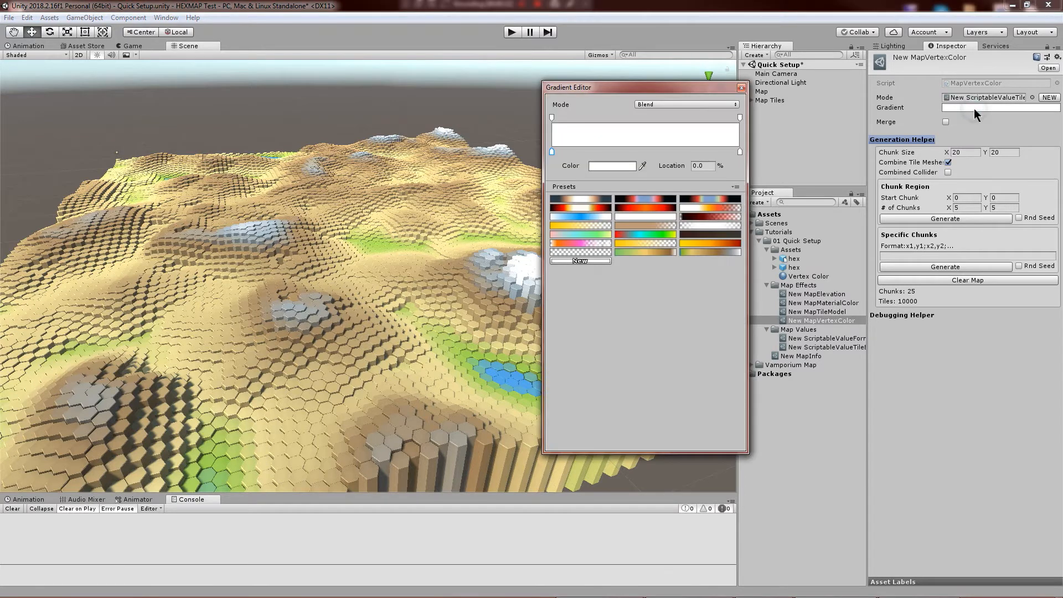
{"action": "left_click", "coordinate": [717, 253]}
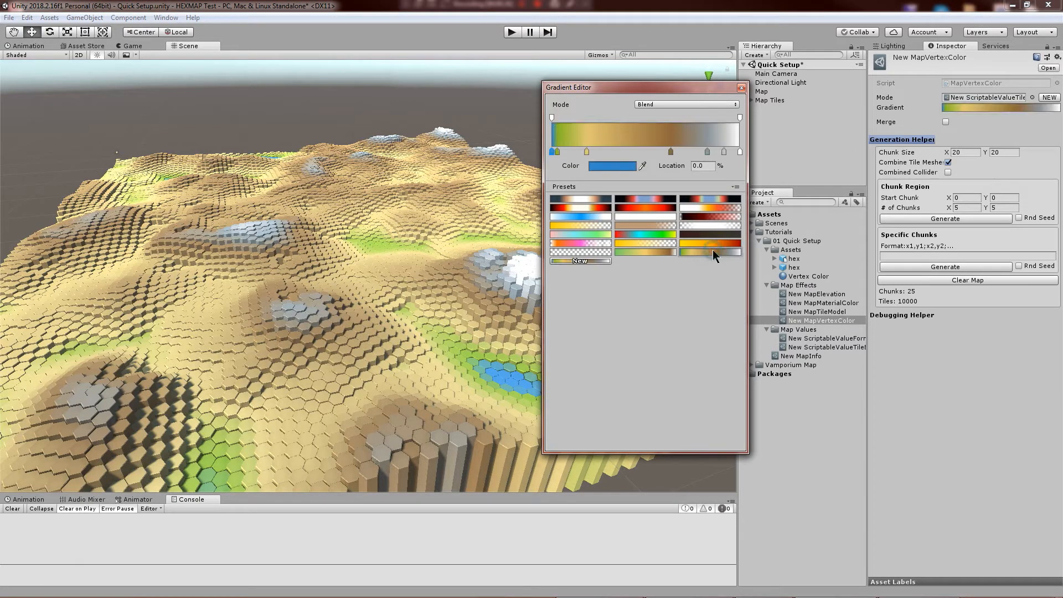
{"action": "left_click", "coordinate": [740, 88]}
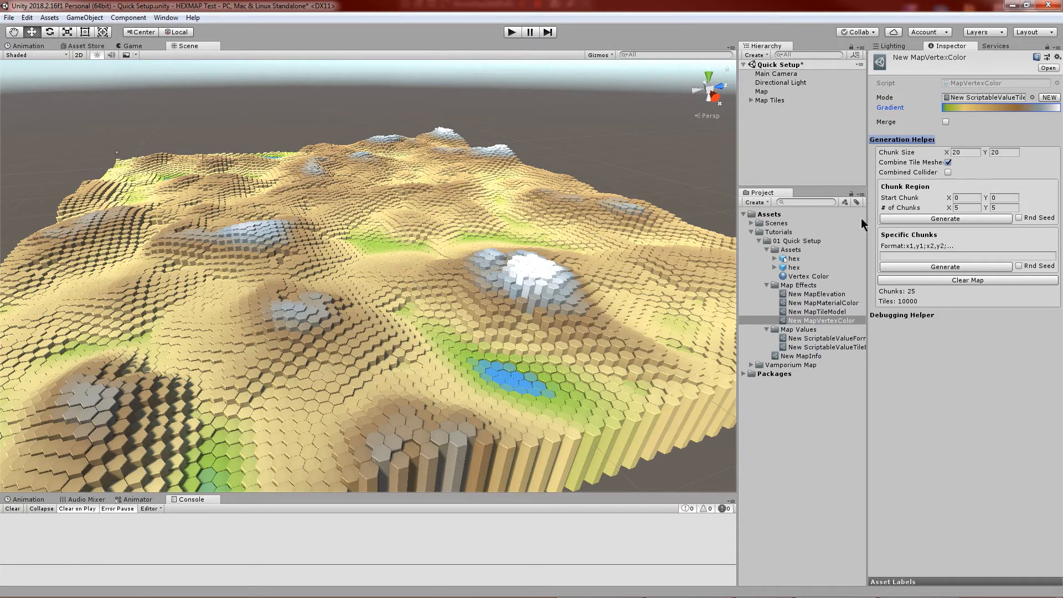
Examine the Vertex Color material's shader and the material assigned to the hex model's mesh renderer.
{"action": "left_click", "coordinate": [824, 276]}
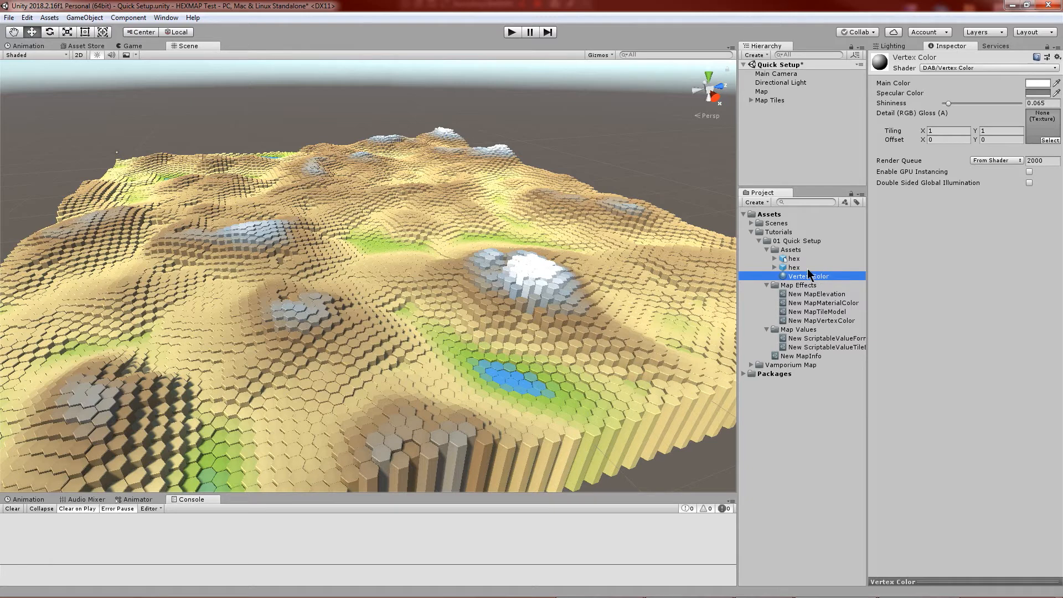
{"action": "left_click", "coordinate": [774, 267]}
{"action": "left_click", "coordinate": [797, 276]}
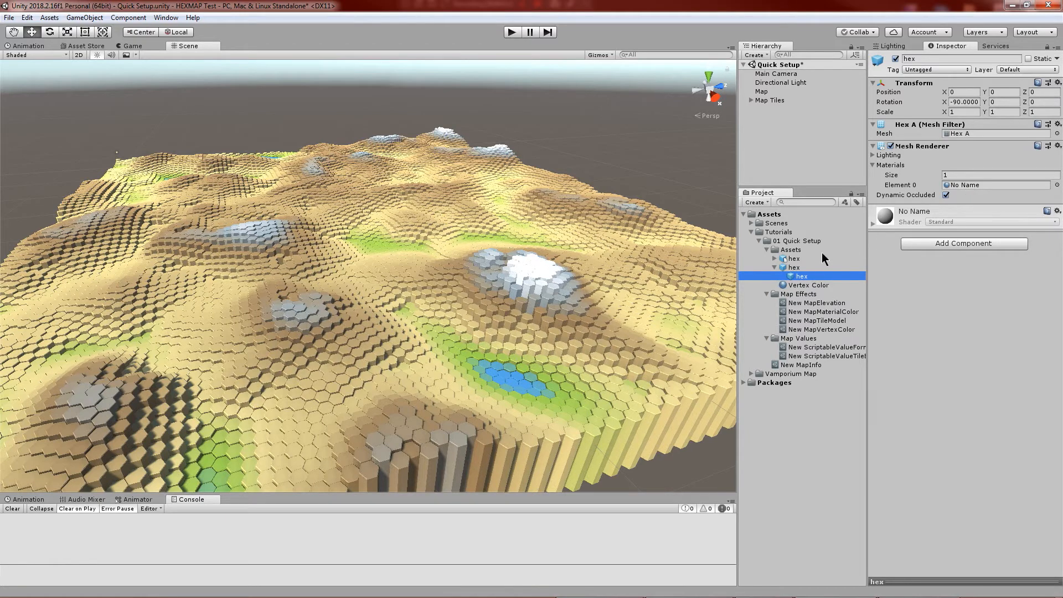
{"action": "left_click", "coordinate": [775, 268]}
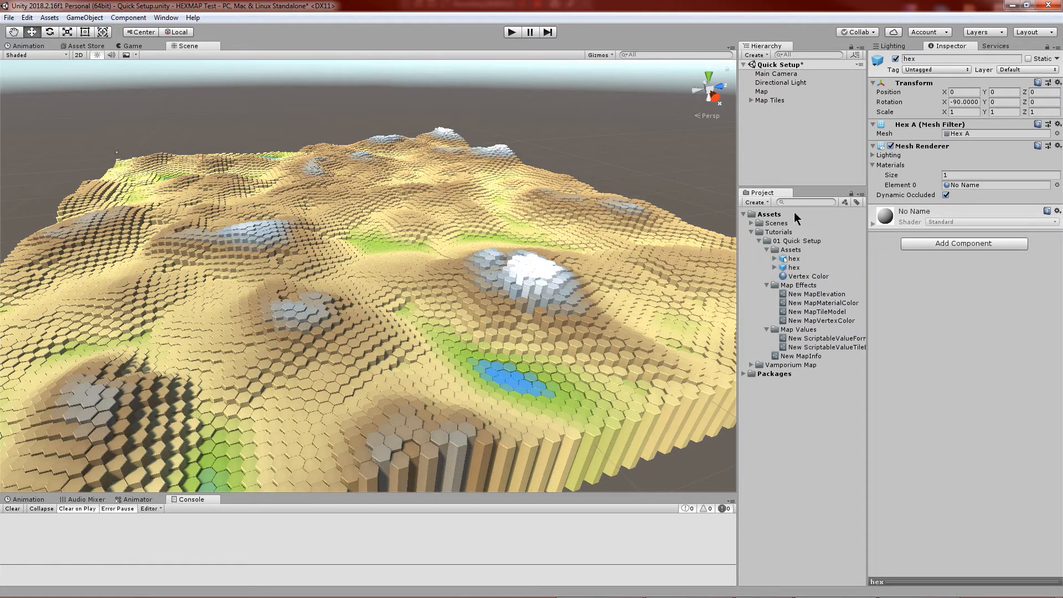
Add a fourth effect to the Map, a new Map Material asset saved in the Map Effects folder, and open it.
{"action": "left_click", "coordinate": [761, 92]}
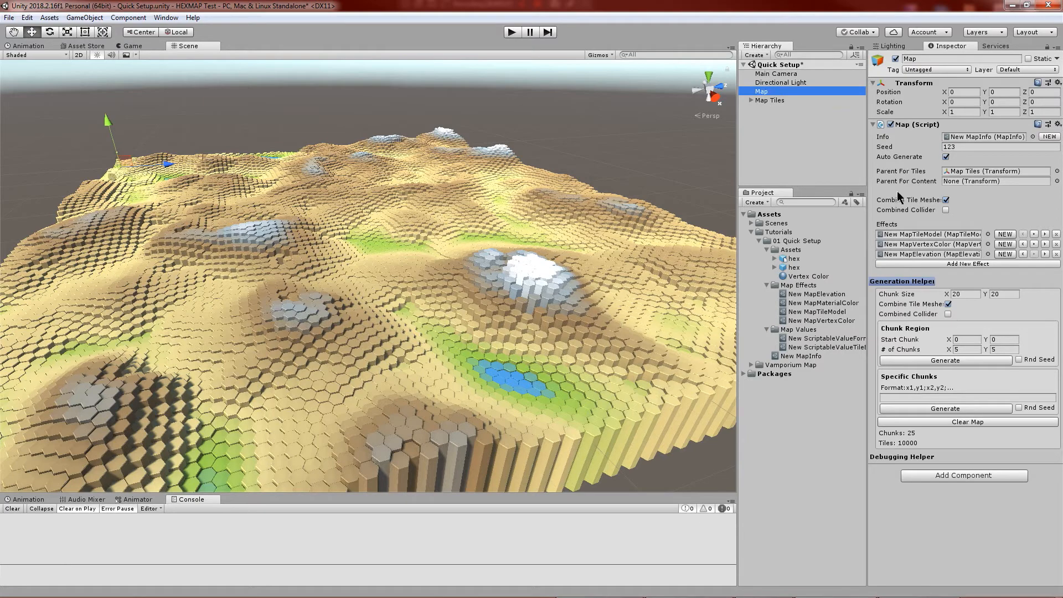
{"action": "left_click", "coordinate": [942, 262]}
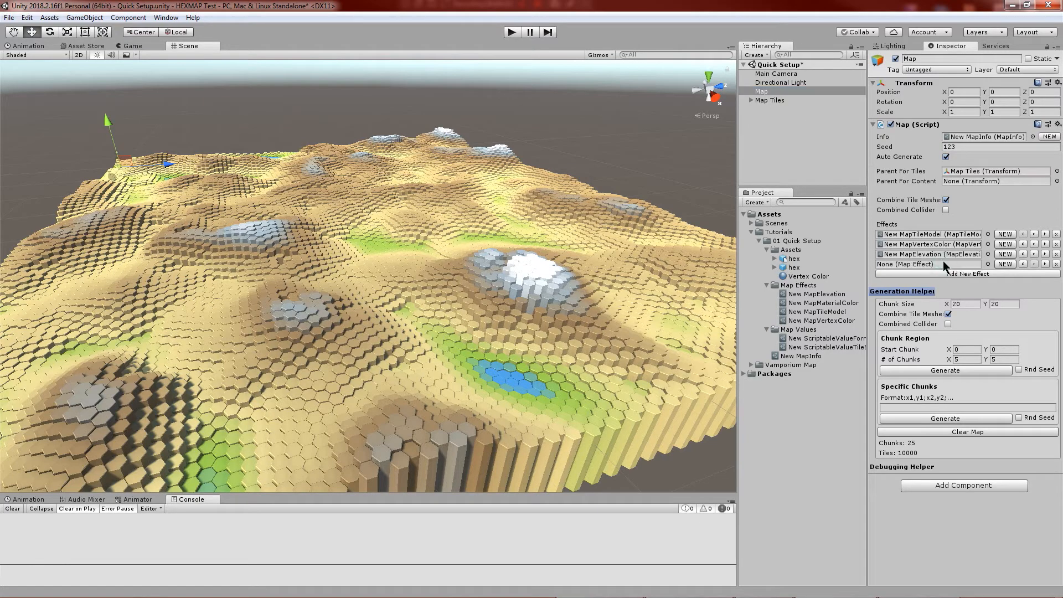
{"action": "left_click", "coordinate": [1006, 264]}
{"action": "left_click", "coordinate": [949, 336]}
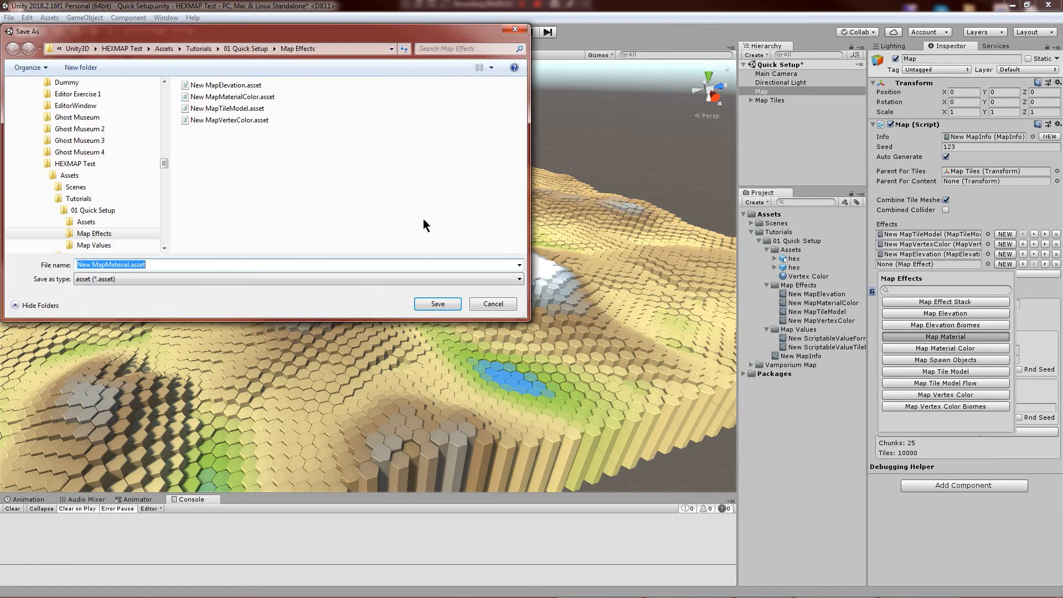
{"action": "left_click", "coordinate": [437, 303]}
{"action": "double_click", "coordinate": [930, 264]}
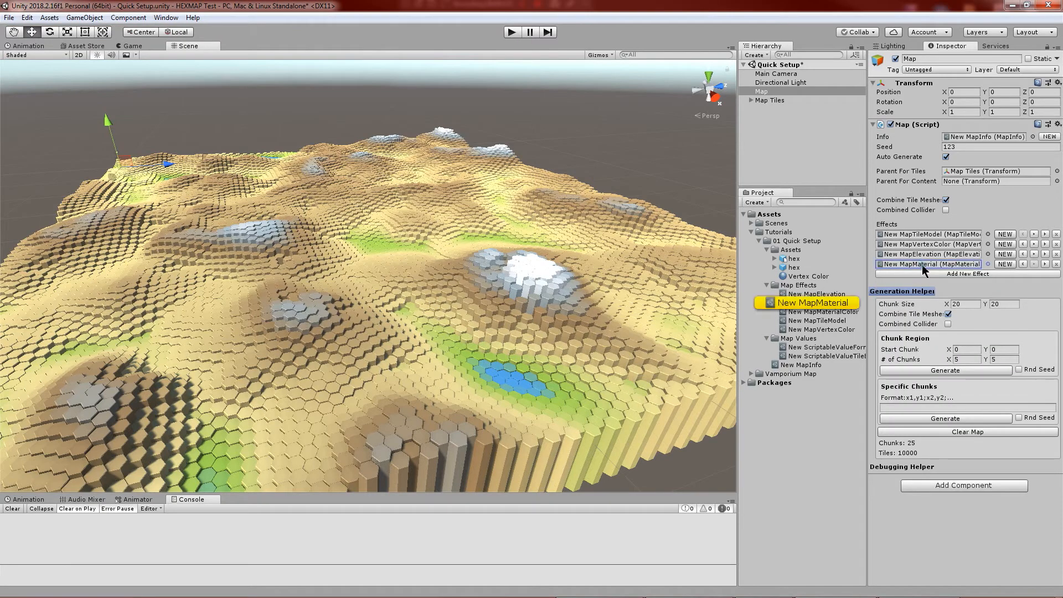
Generate the map with the Vertex Color material set in New MapMaterial and inspect several combined terrain chunks in the scene.
{"action": "left_click", "coordinate": [964, 191]}
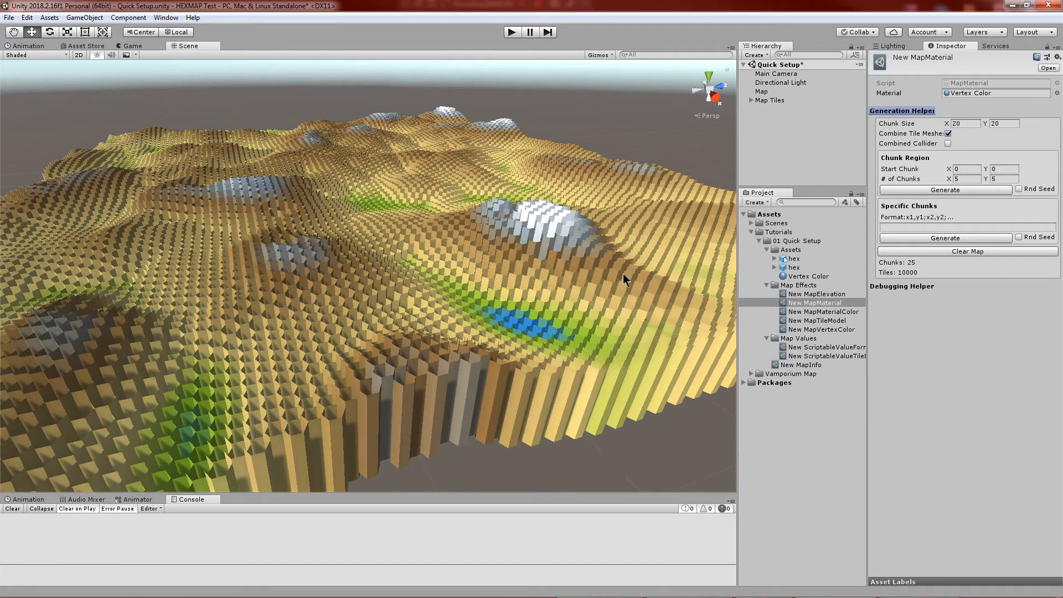
{"action": "left_click", "coordinate": [567, 297]}
{"action": "left_click", "coordinate": [287, 307]}
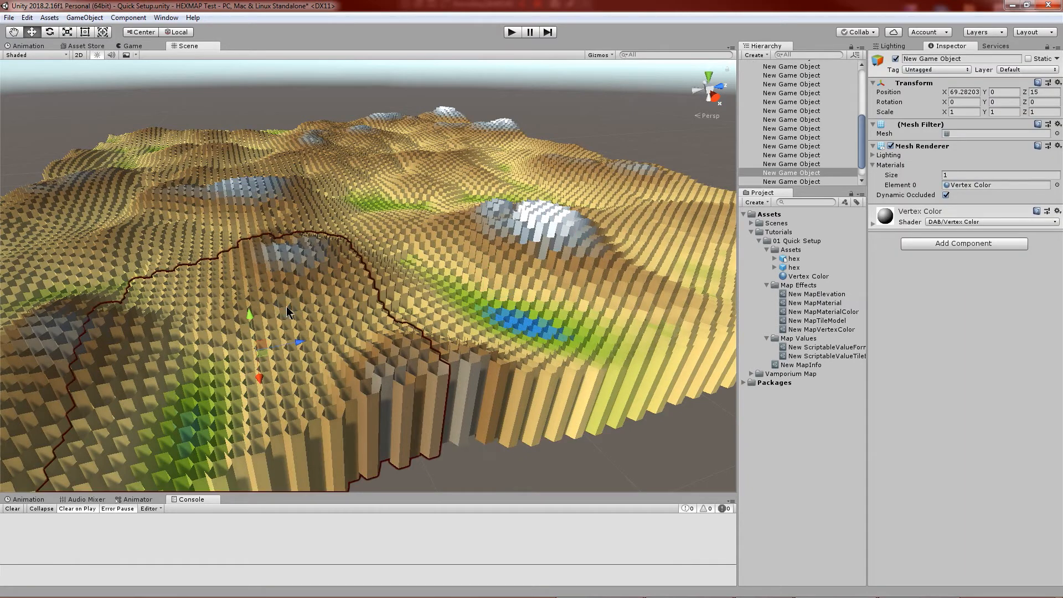
{"action": "left_click", "coordinate": [423, 189]}
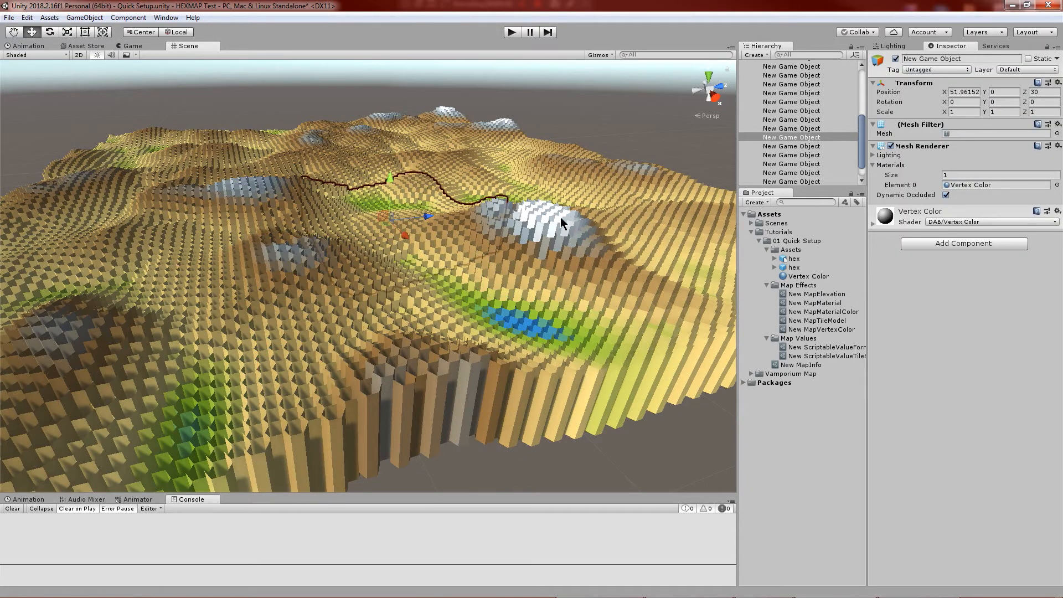
{"action": "left_click", "coordinate": [670, 233]}
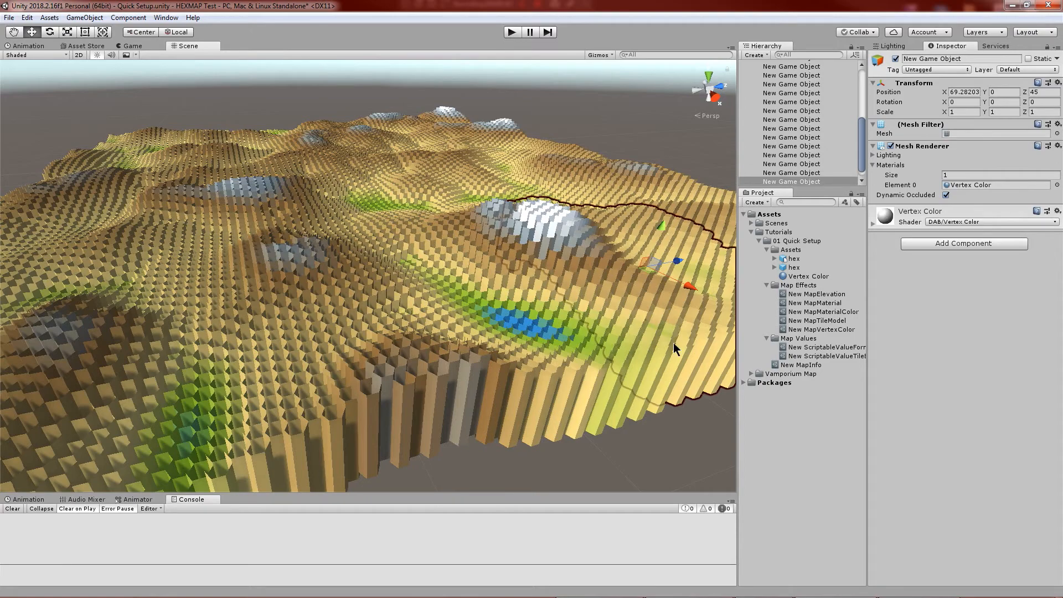
{"action": "left_click_drag", "start_coordinate": [415, 275], "coordinate": [444, 304], "text": "alt"}
{"action": "scroll", "coordinate": [539, 302], "scroll_direction": "up", "scroll_amount": 2}
{"action": "scroll", "coordinate": [540, 302], "scroll_direction": "down", "scroll_amount": 3}
Set the Scale Mode of New MapInfo to Flipped Y and regenerate the map.
{"action": "left_click", "coordinate": [811, 369]}
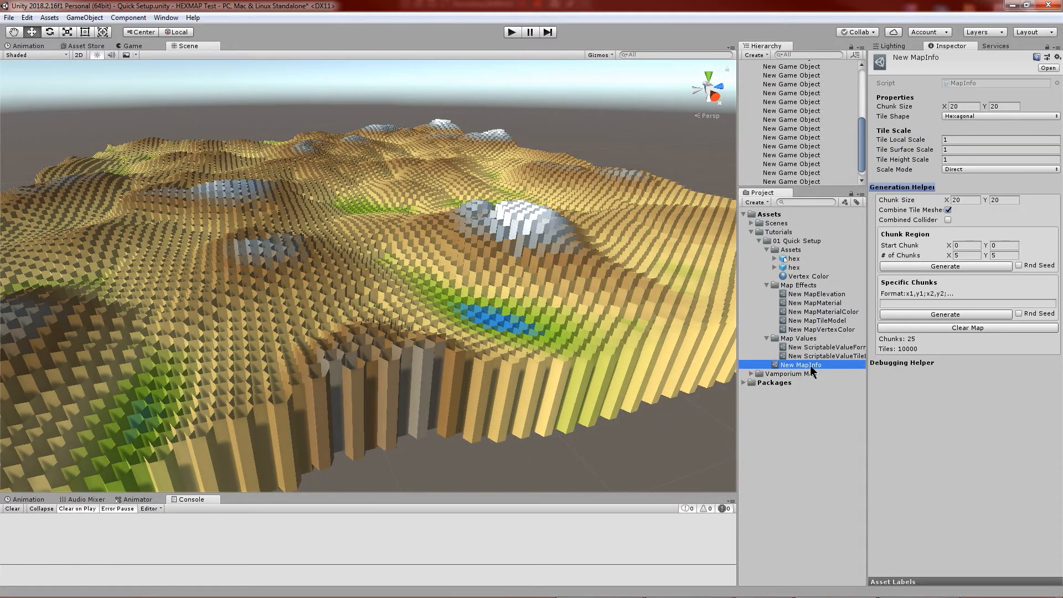
{"action": "left_click", "coordinate": [976, 169]}
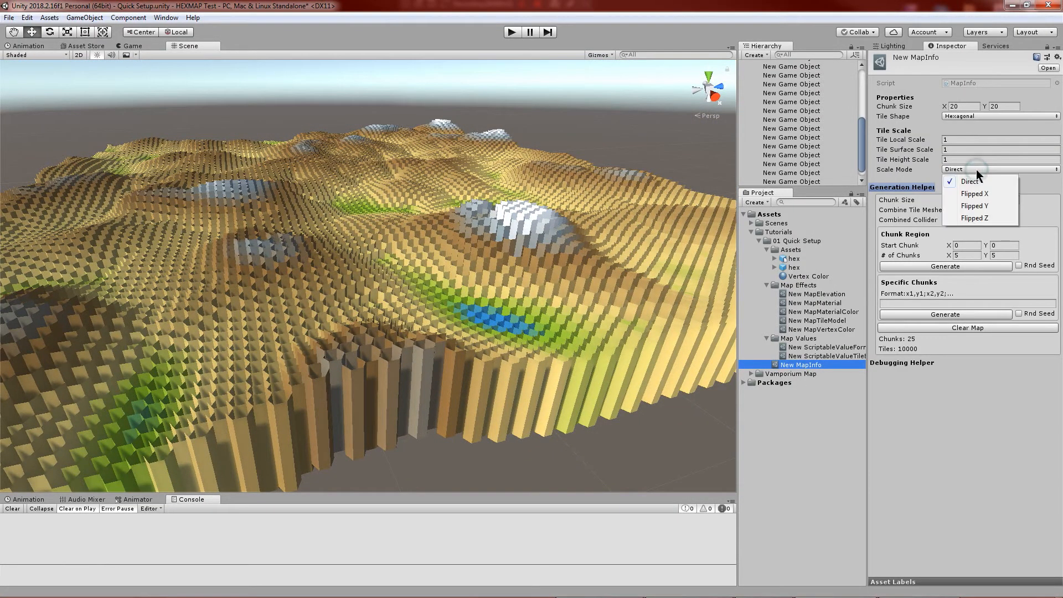
{"action": "left_click", "coordinate": [972, 208]}
{"action": "left_click", "coordinate": [956, 267]}
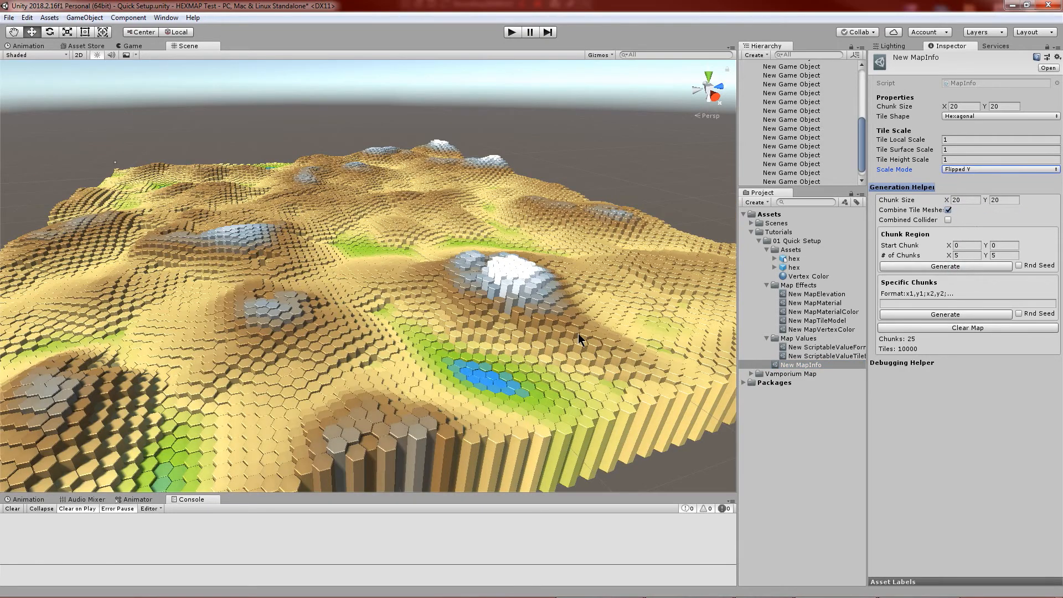
Examine the regenerated hexagonal terrain up close and from several angles, checking the tile tops, heights and elevation colors.
{"action": "middle_click_drag", "start_coordinate": [541, 407], "coordinate": [541, 337]}
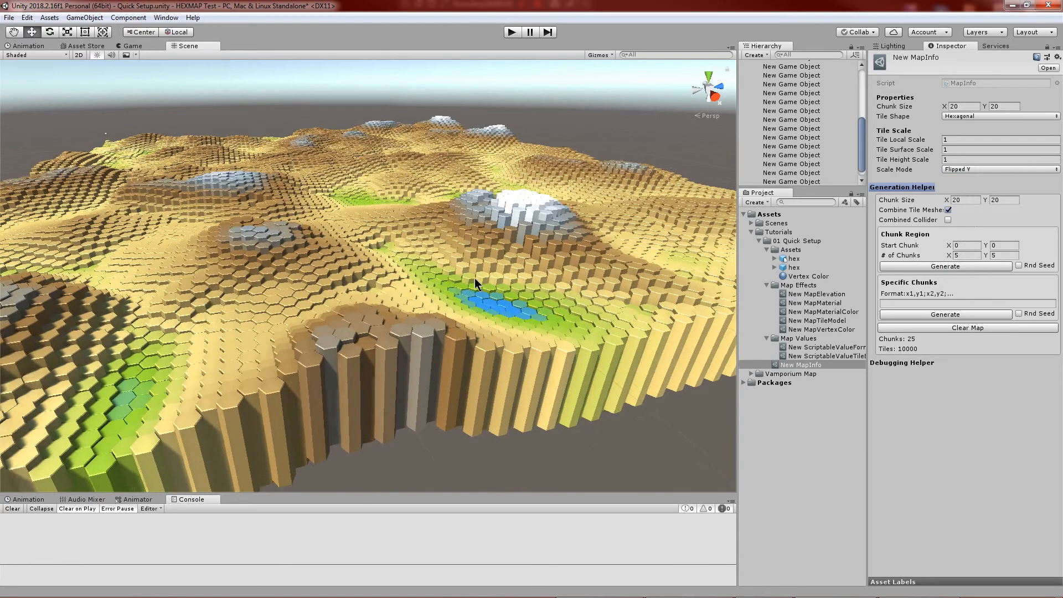
{"action": "scroll", "coordinate": [473, 278], "scroll_direction": "up", "scroll_amount": 2}
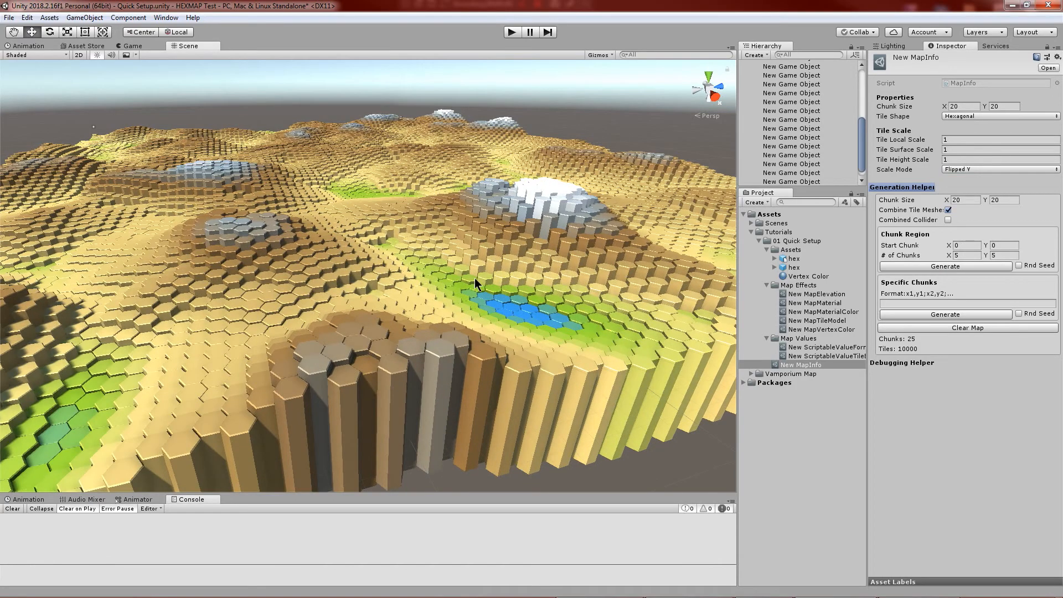
{"action": "left_click_drag", "start_coordinate": [474, 278], "coordinate": [520, 294], "text": "alt"}
{"action": "middle_click_drag", "start_coordinate": [506, 251], "coordinate": [583, 264]}
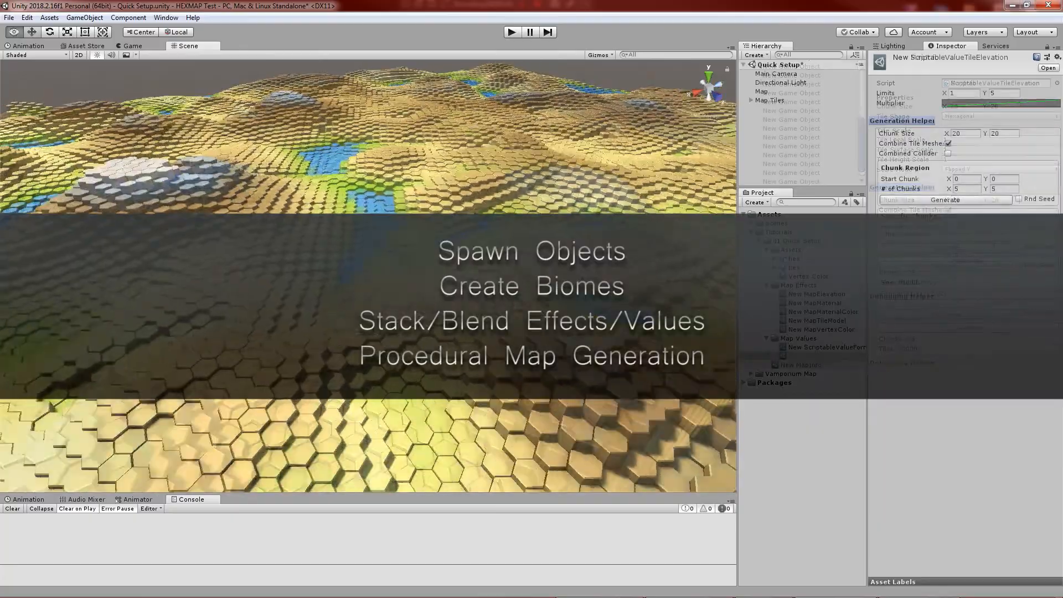
{"action": "left_click_drag", "start_coordinate": [310, 298], "coordinate": [612, 282], "text": "alt"}
{"action": "key", "text": "s"}
{"action": "right_click_drag", "start_coordinate": [368, 277], "coordinate": [370, 273]}
{"action": "middle_click_drag", "start_coordinate": [370, 274], "coordinate": [476, 291]}
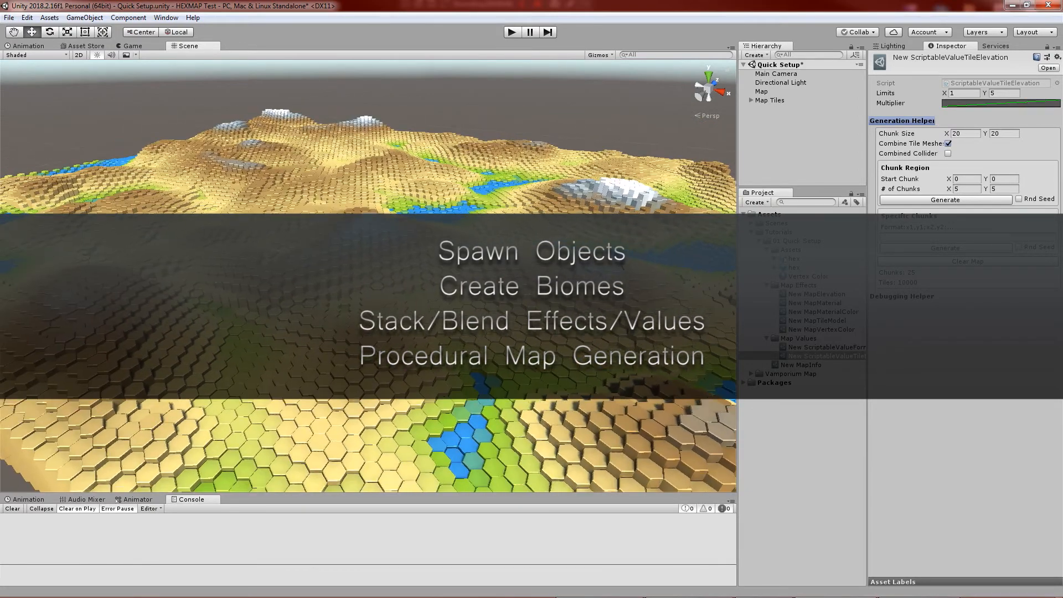